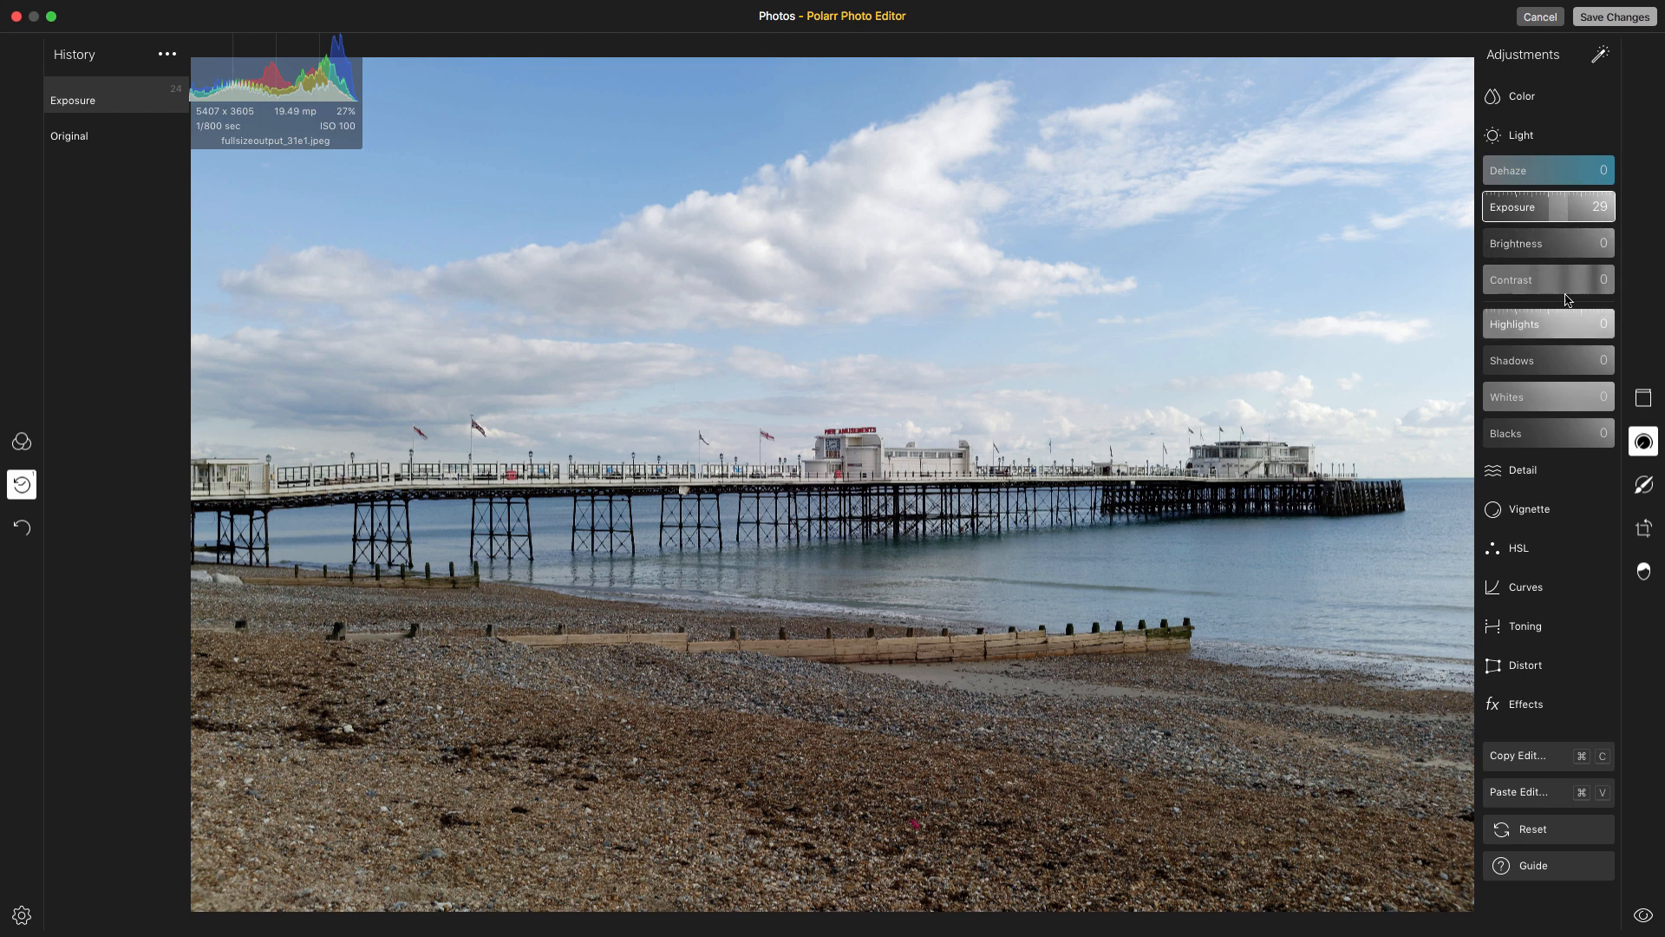
# - Set the photo's overall Vibrance to 29 in the color adjustments
pyautogui.click(1528, 97)
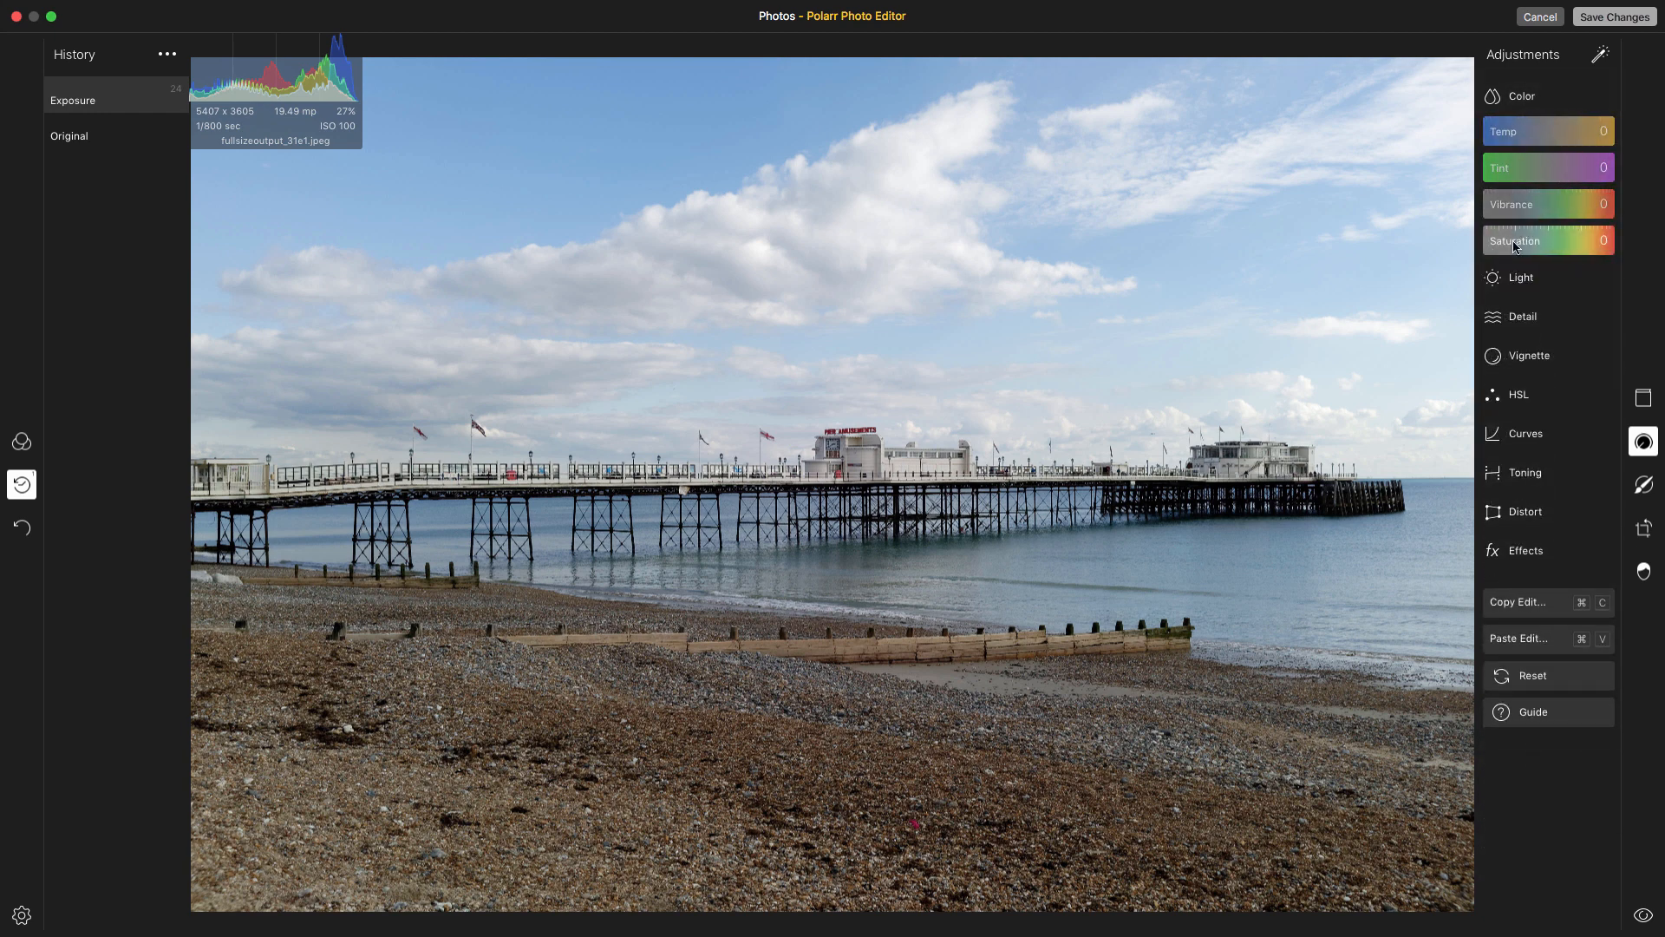
pyautogui.click(1548, 207)
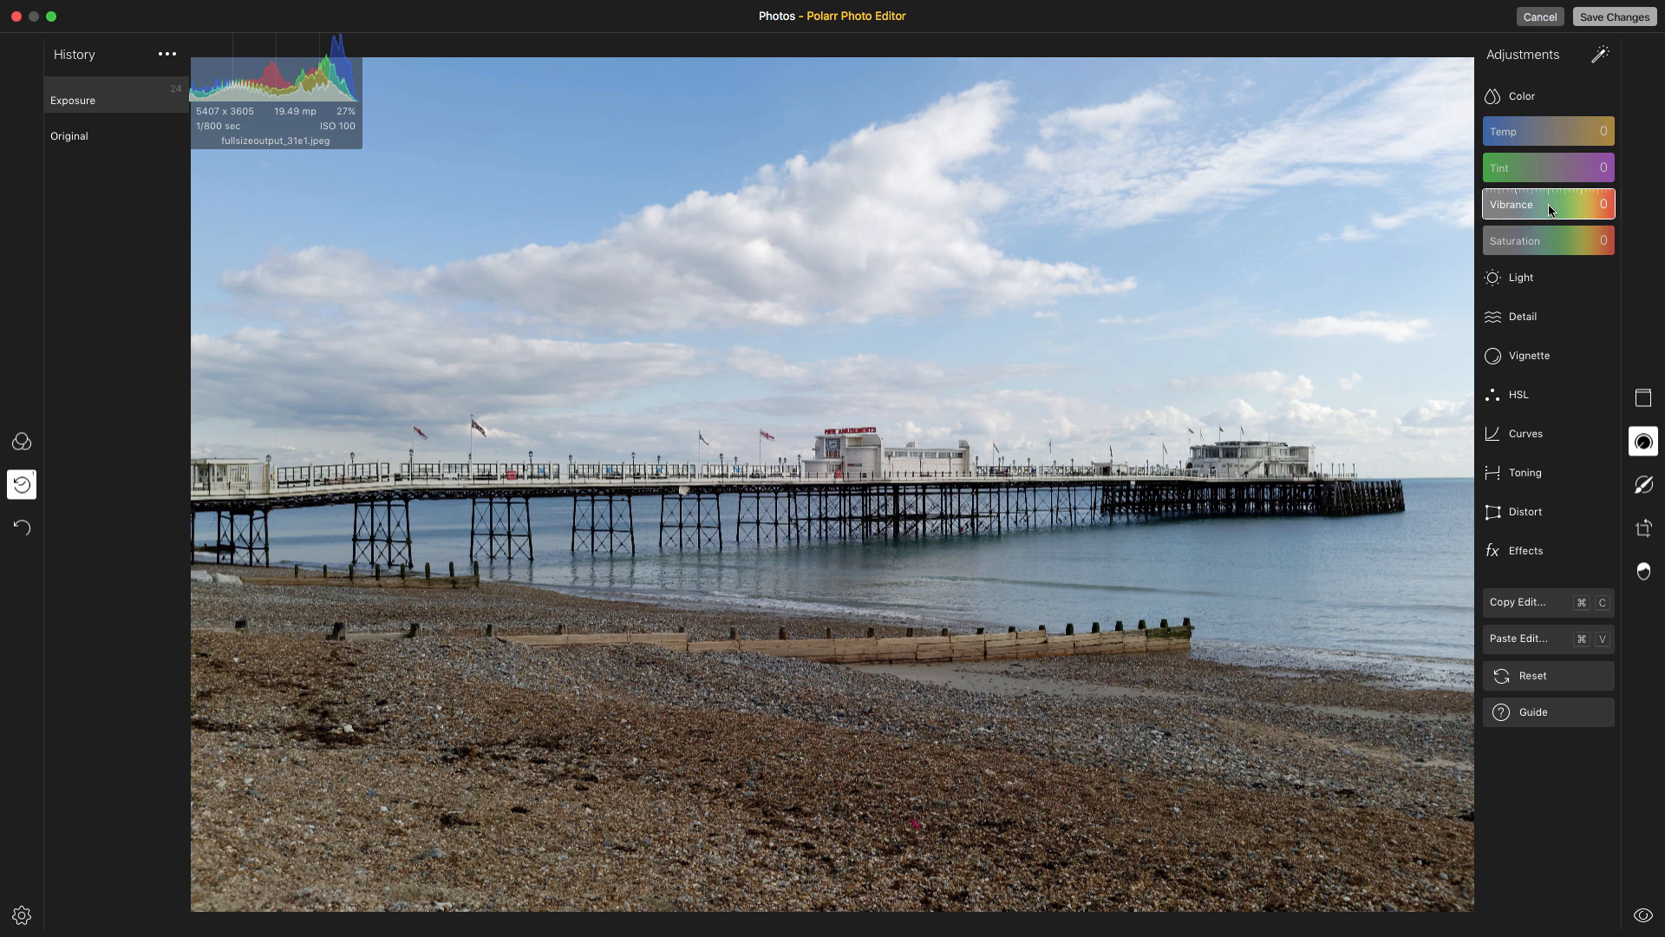
pyautogui.scroll(3, 1557, 209)
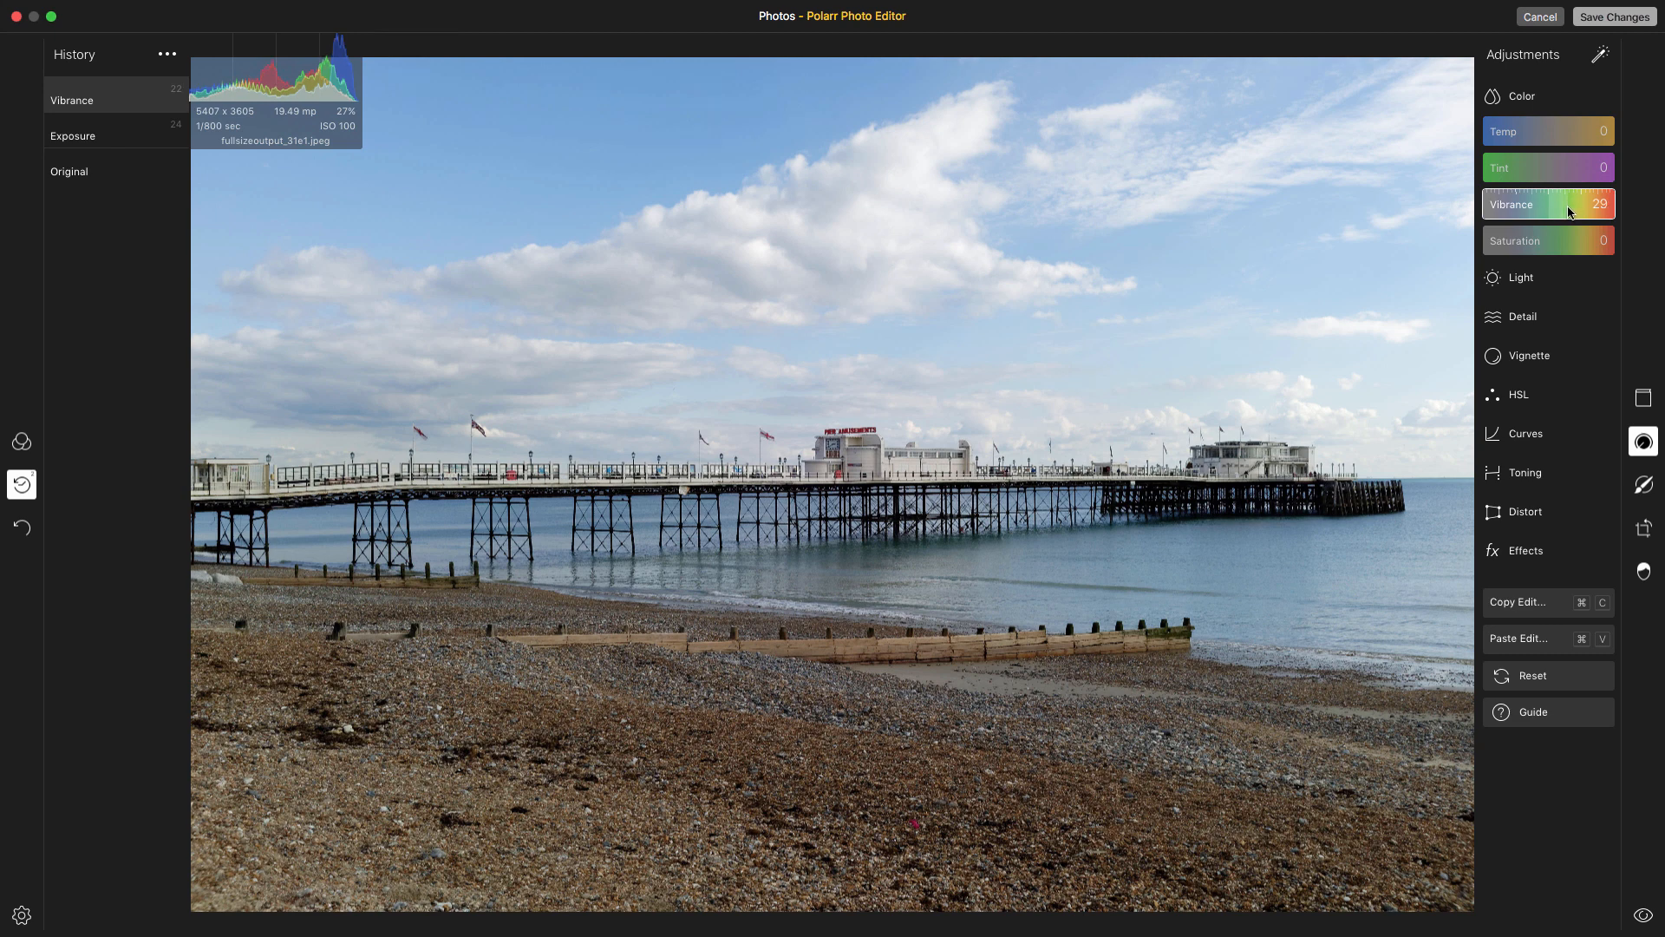
# - Compare the photo's exposure and vibrance edits against the original several times
pyautogui.click(1642, 917)
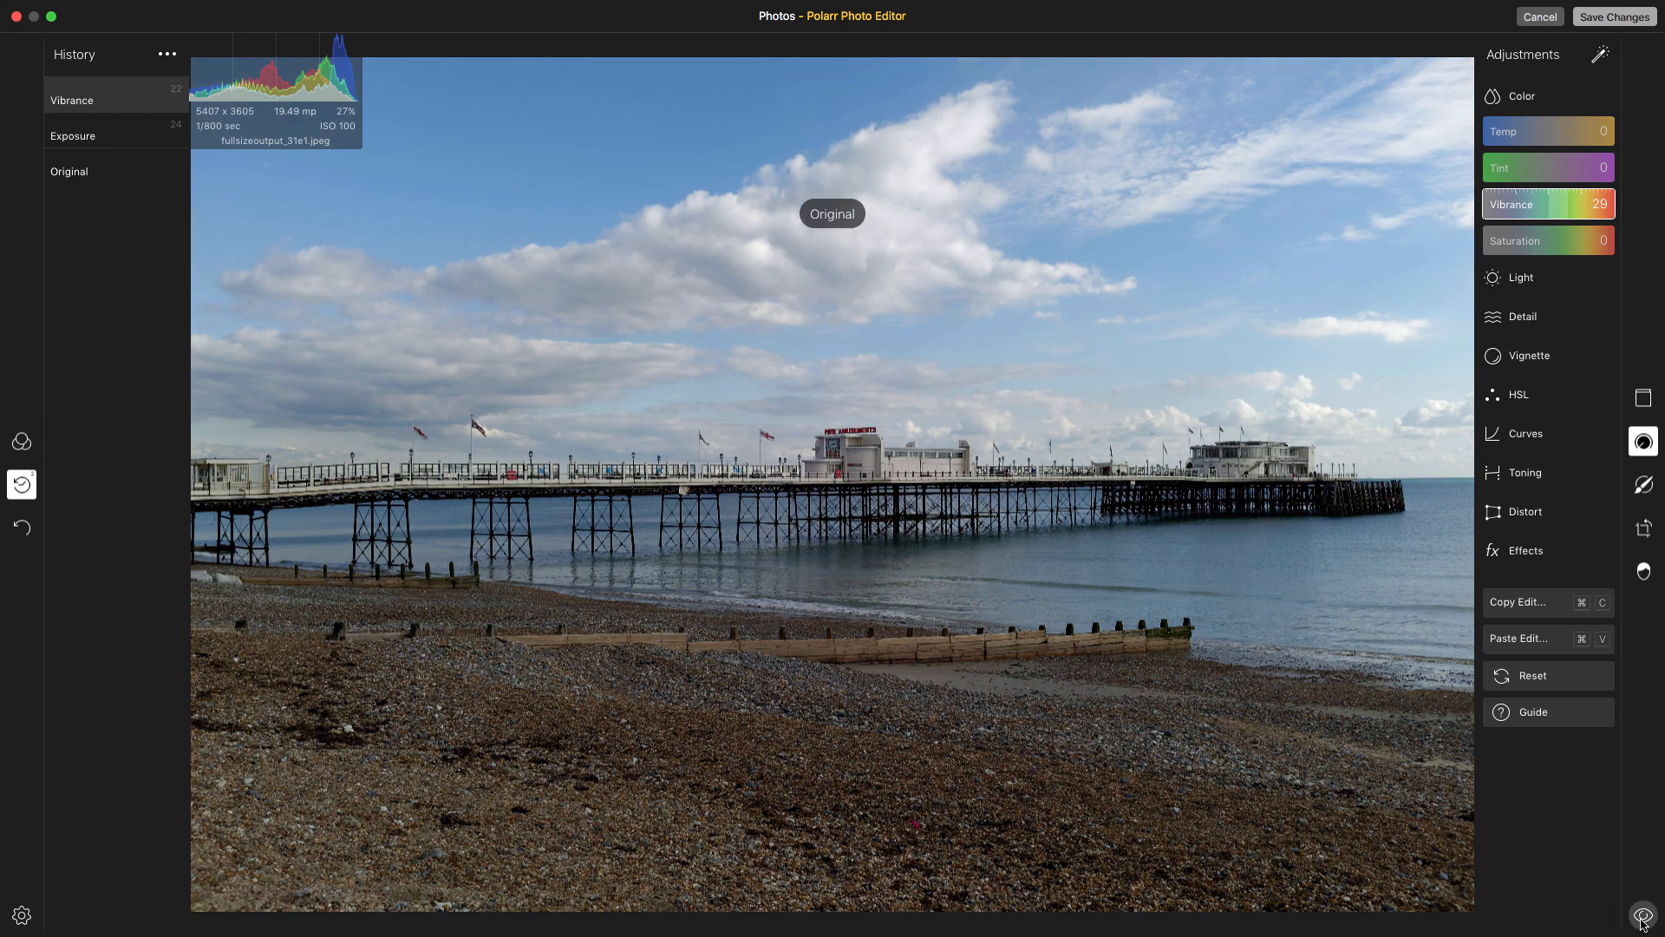
pyautogui.click(1641, 917)
pyautogui.click(1641, 917)
pyautogui.click(1642, 918)
pyautogui.click(1642, 917)
pyautogui.click(1642, 918)
pyautogui.click(1641, 917)
pyautogui.click(1641, 918)
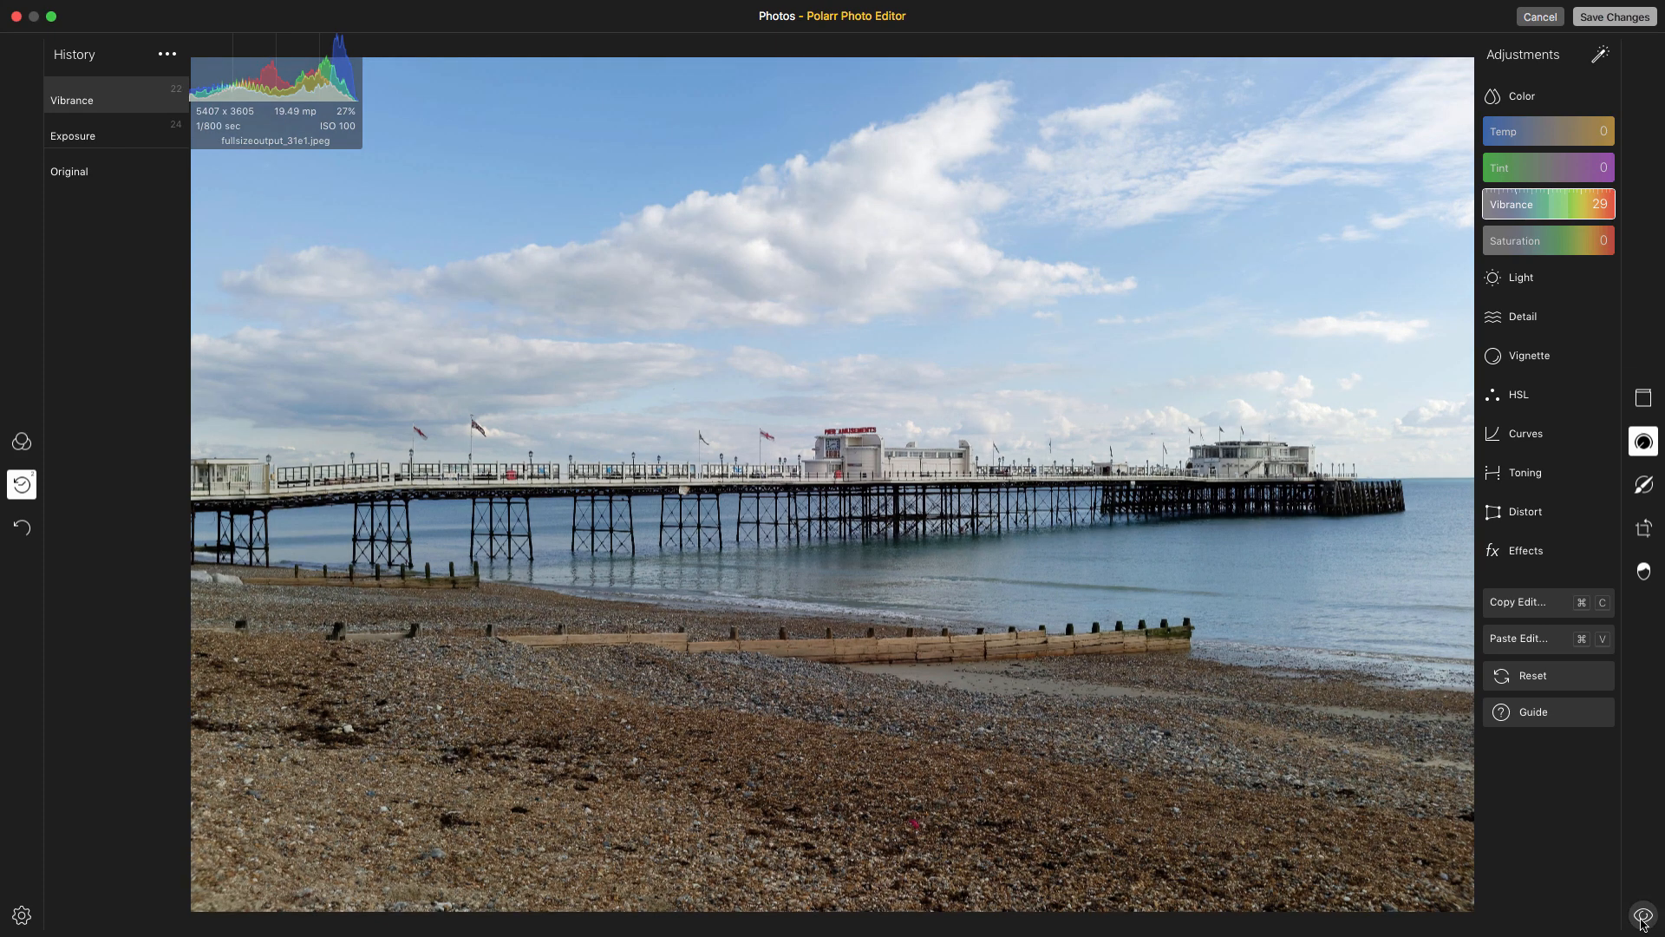
pyautogui.click(1642, 917)
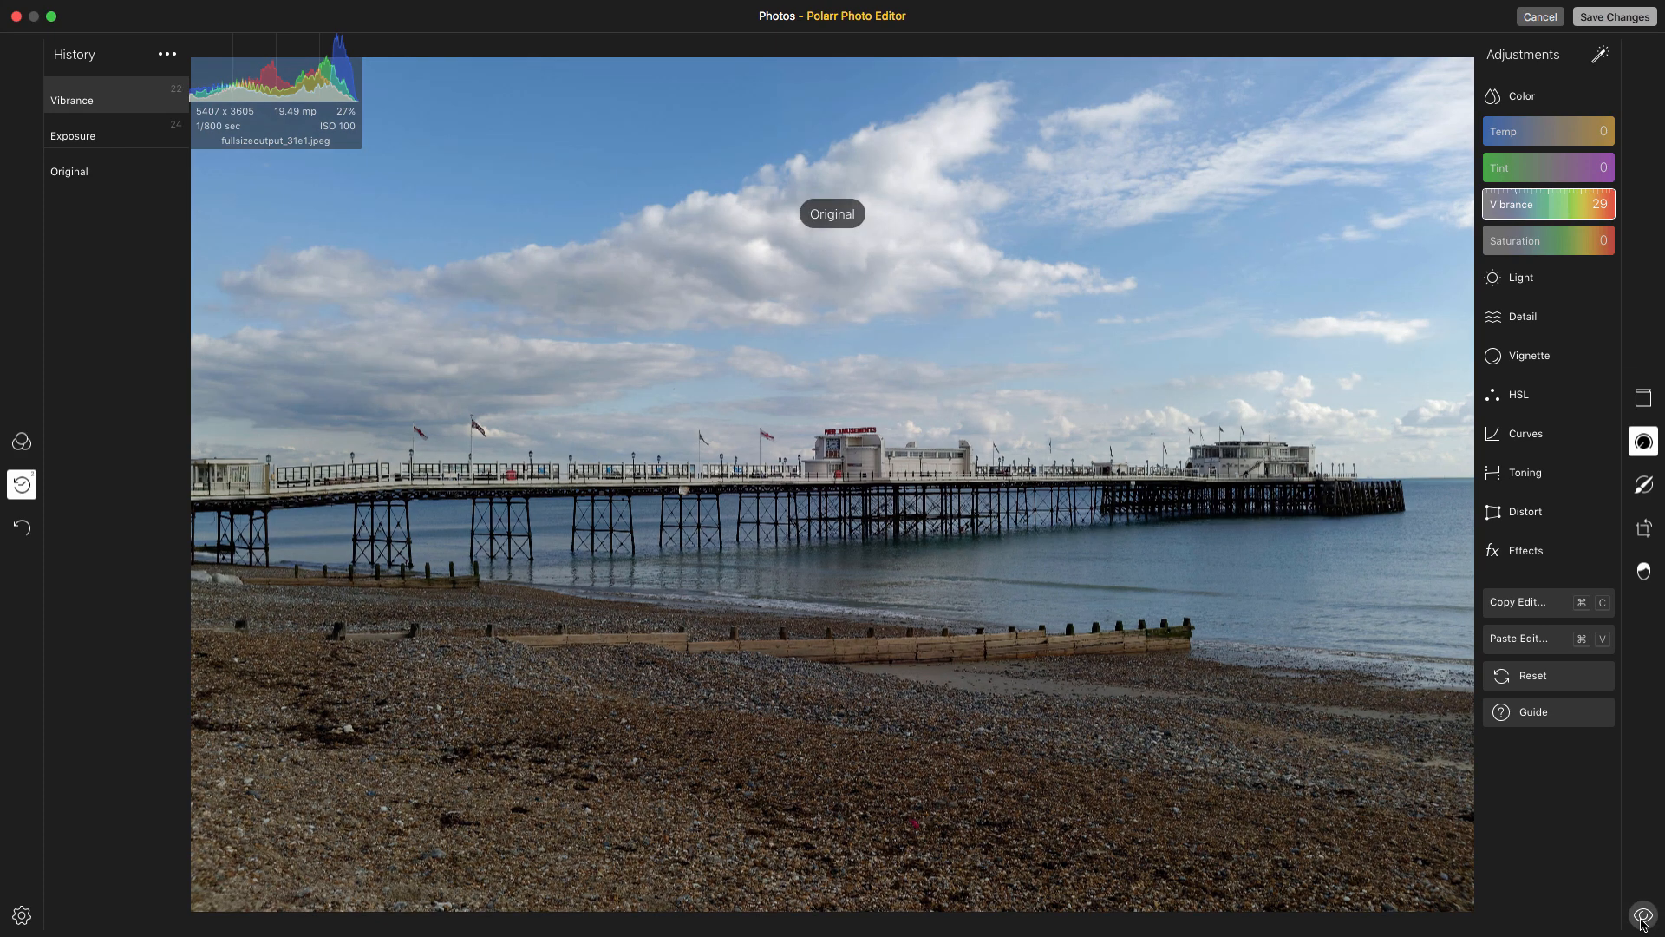
pyautogui.click(1642, 918)
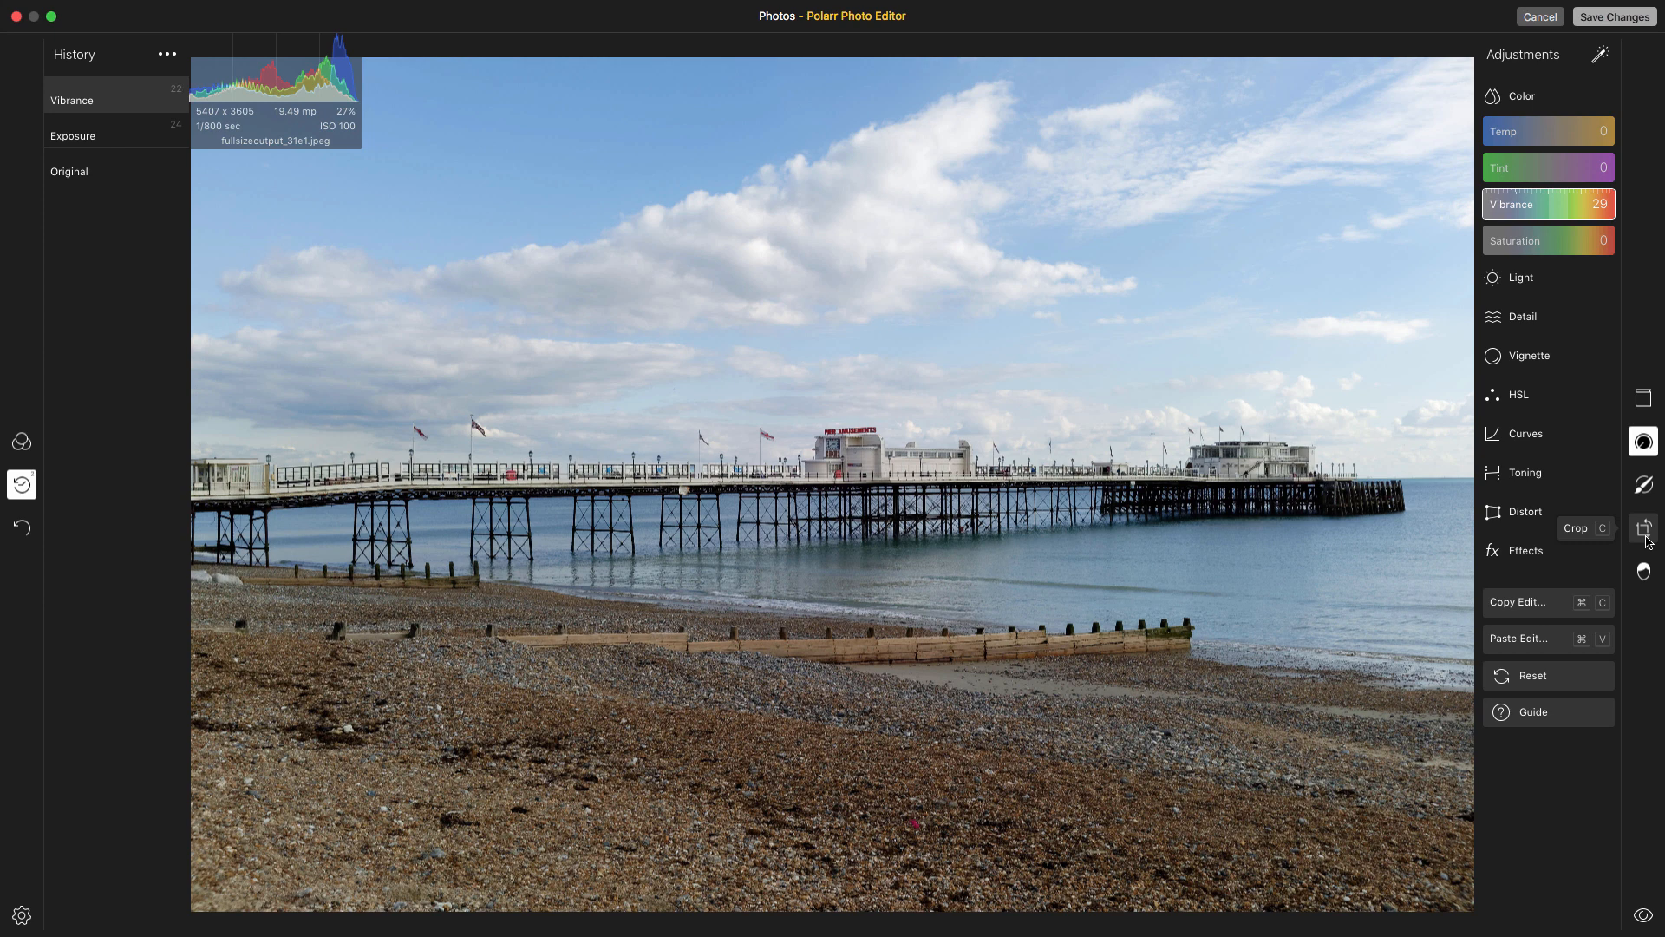
# - Add a gradient mask over the sky ending just above the pier, and set its exposure to -100
pyautogui.click(1653, 487)
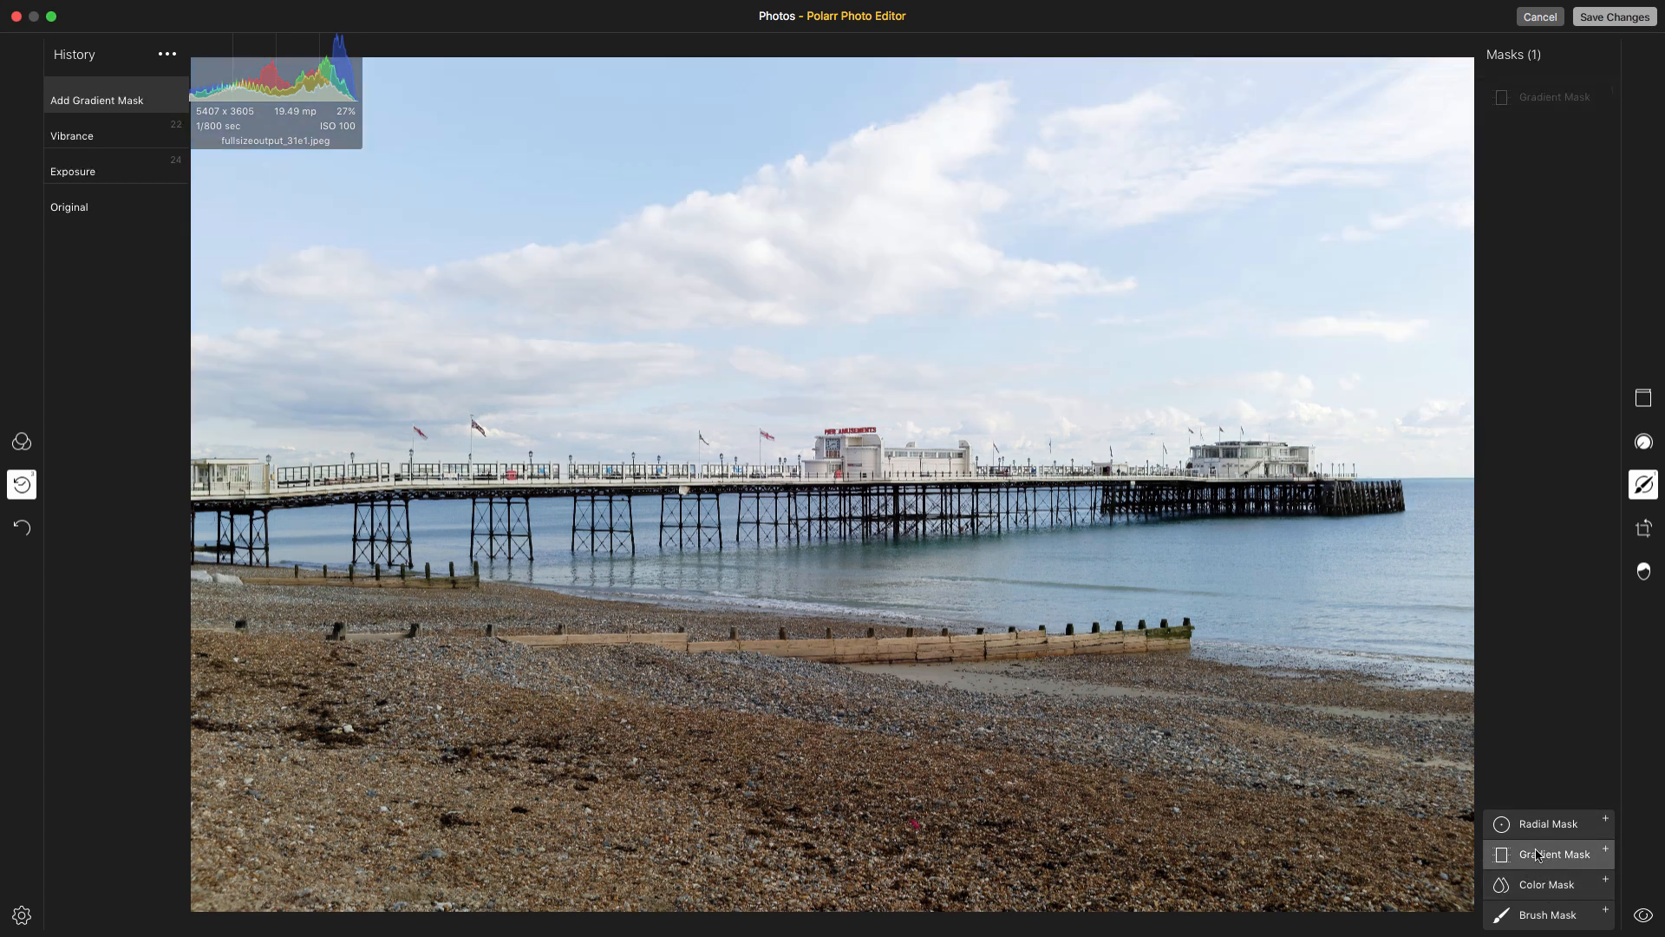
pyautogui.click(1534, 859)
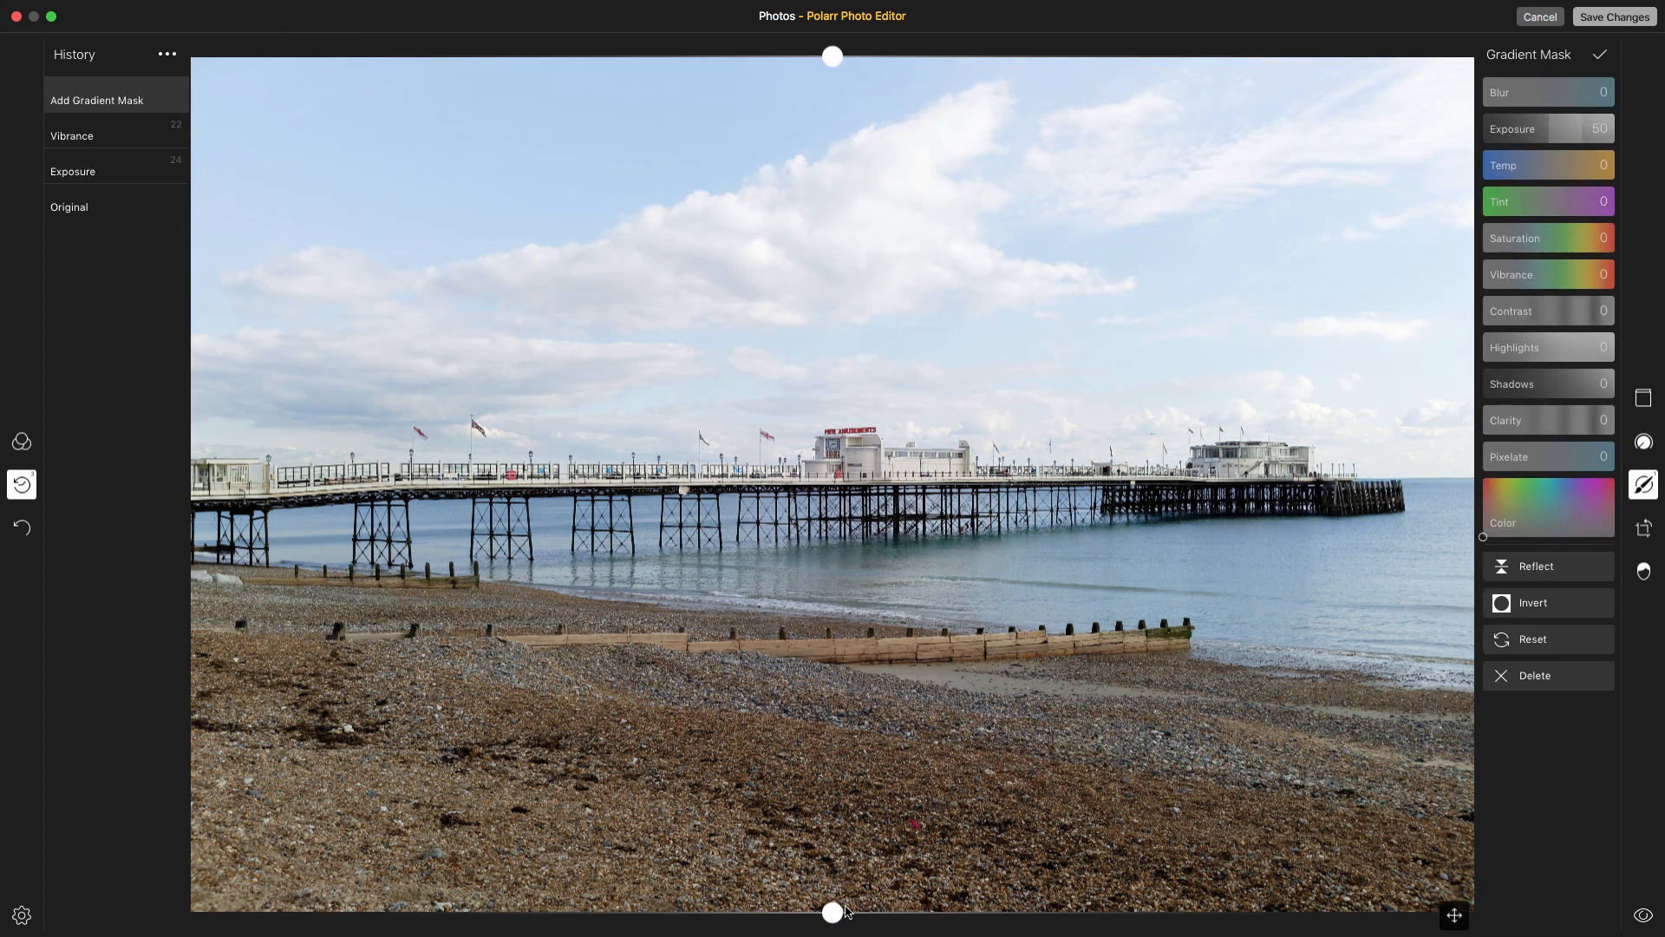
pyautogui.moveTo(850, 907); pyautogui.dragTo(878, 424)
pyautogui.moveTo(1598, 131); pyautogui.dragTo(1050, 210)
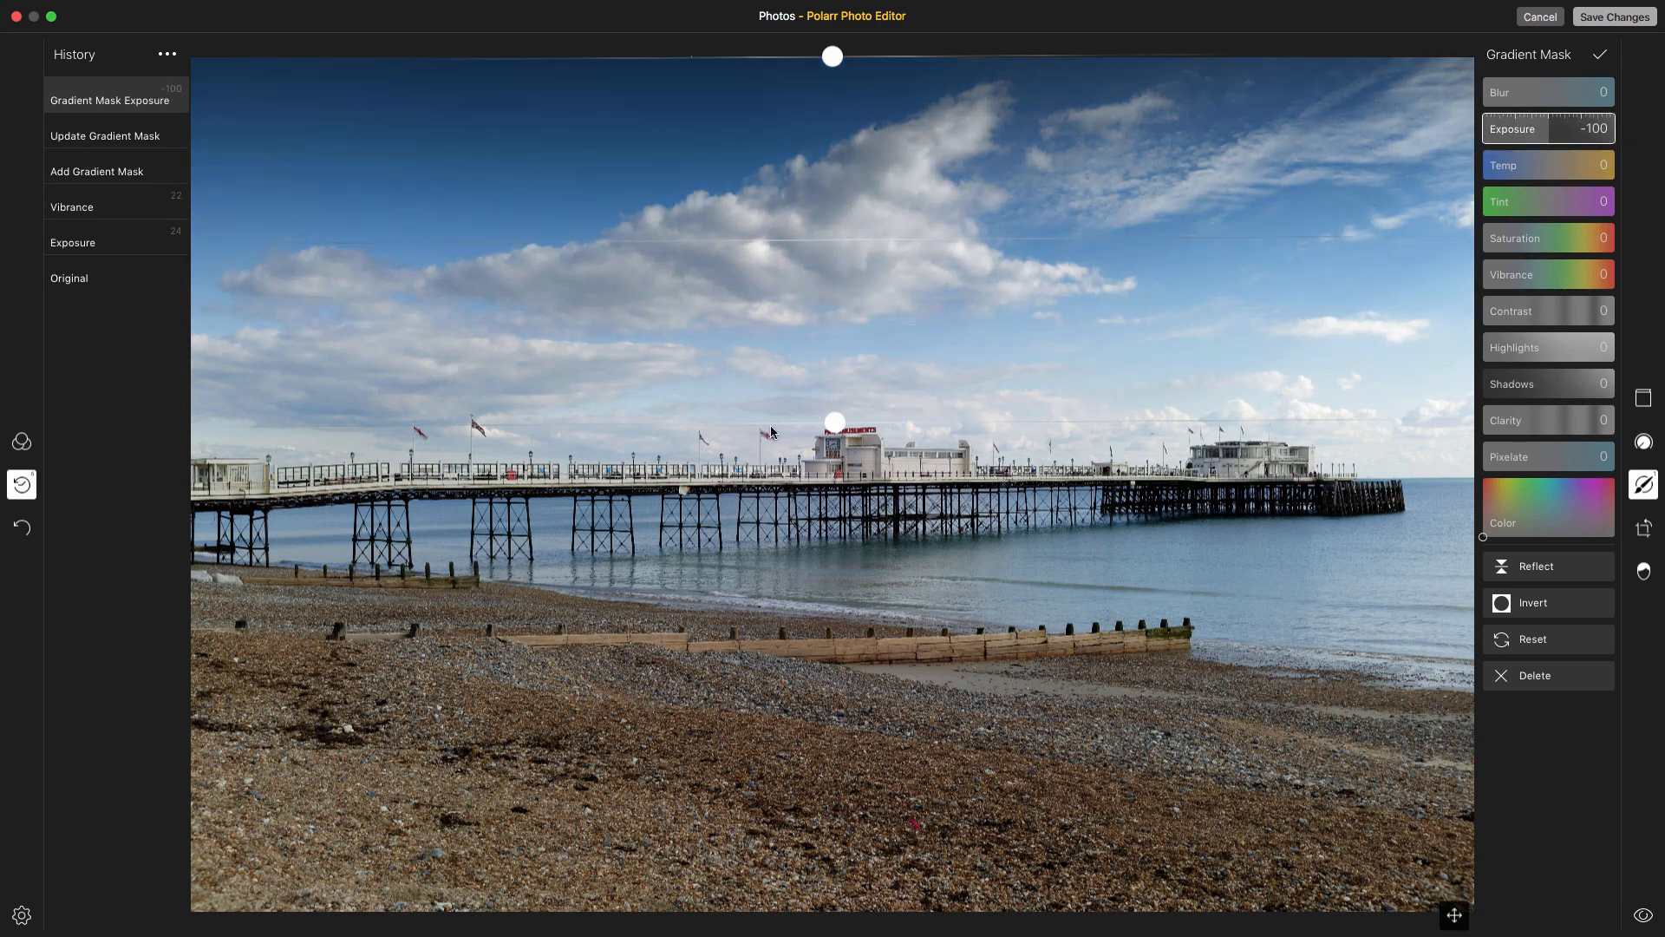
# - Narrow the sky gradient's transition to a thin band running from just above the pier's main building down to the deck
pyautogui.moveTo(840, 427)
pyautogui.mouseDown()
pyautogui.moveTo(846, 649)
pyautogui.moveTo(847, 341)
pyautogui.moveTo(845, 548)
pyautogui.moveTo(847, 382)
pyautogui.moveTo(853, 457)
pyautogui.mouseUp()
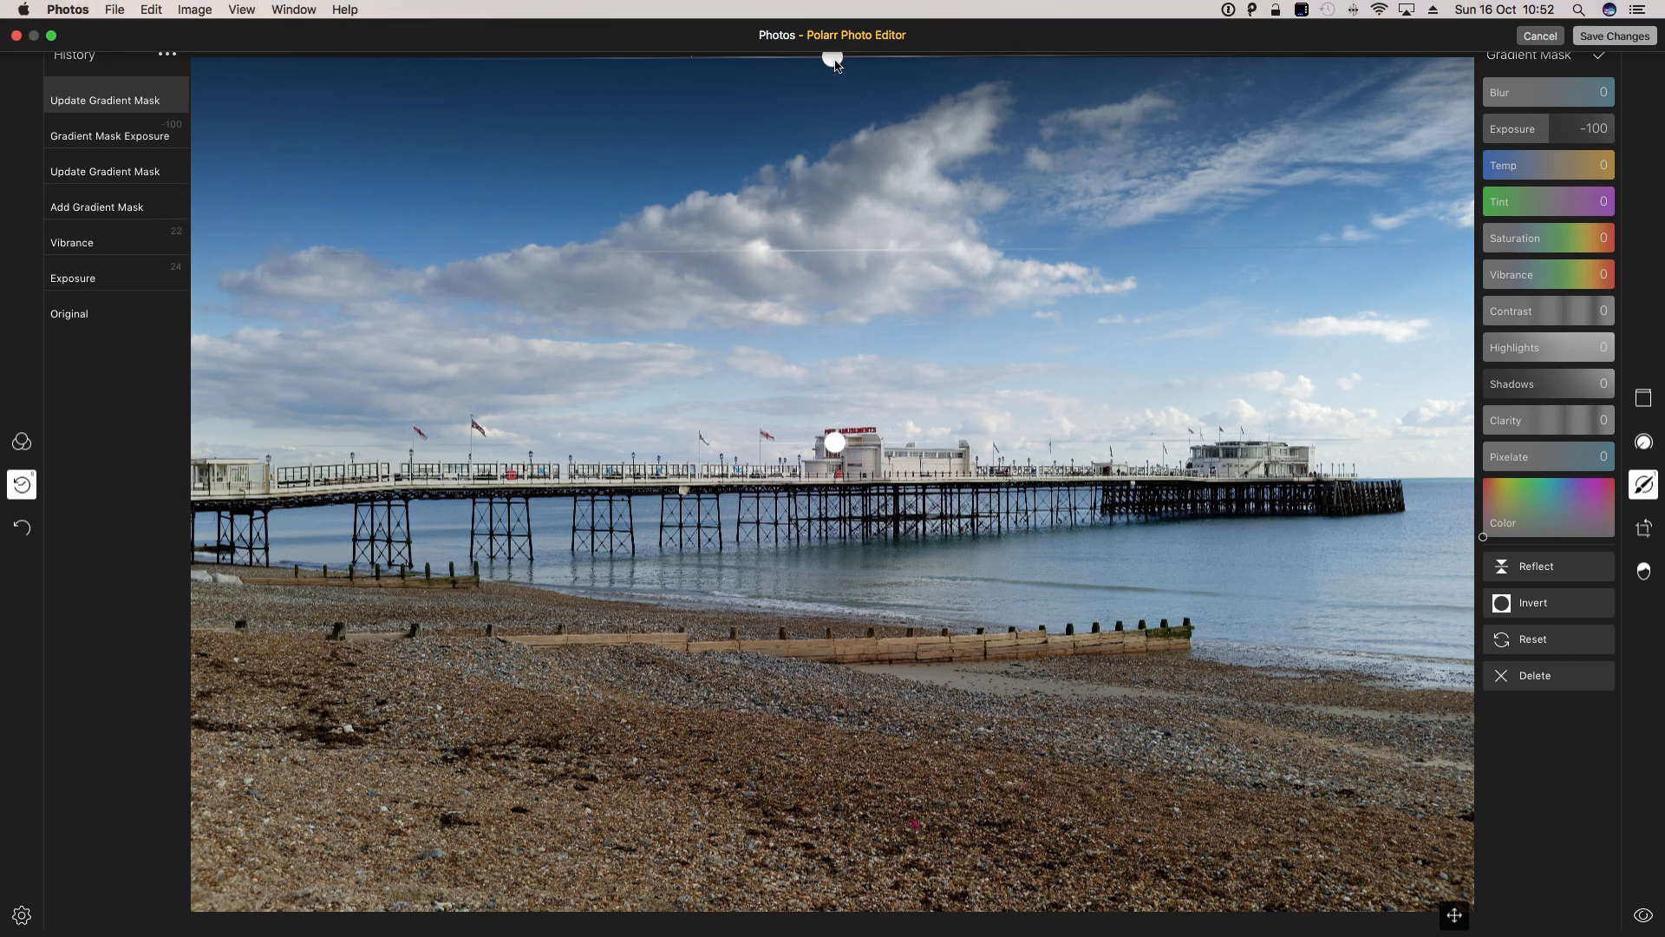
pyautogui.moveTo(834, 65); pyautogui.dragTo(840, 500)
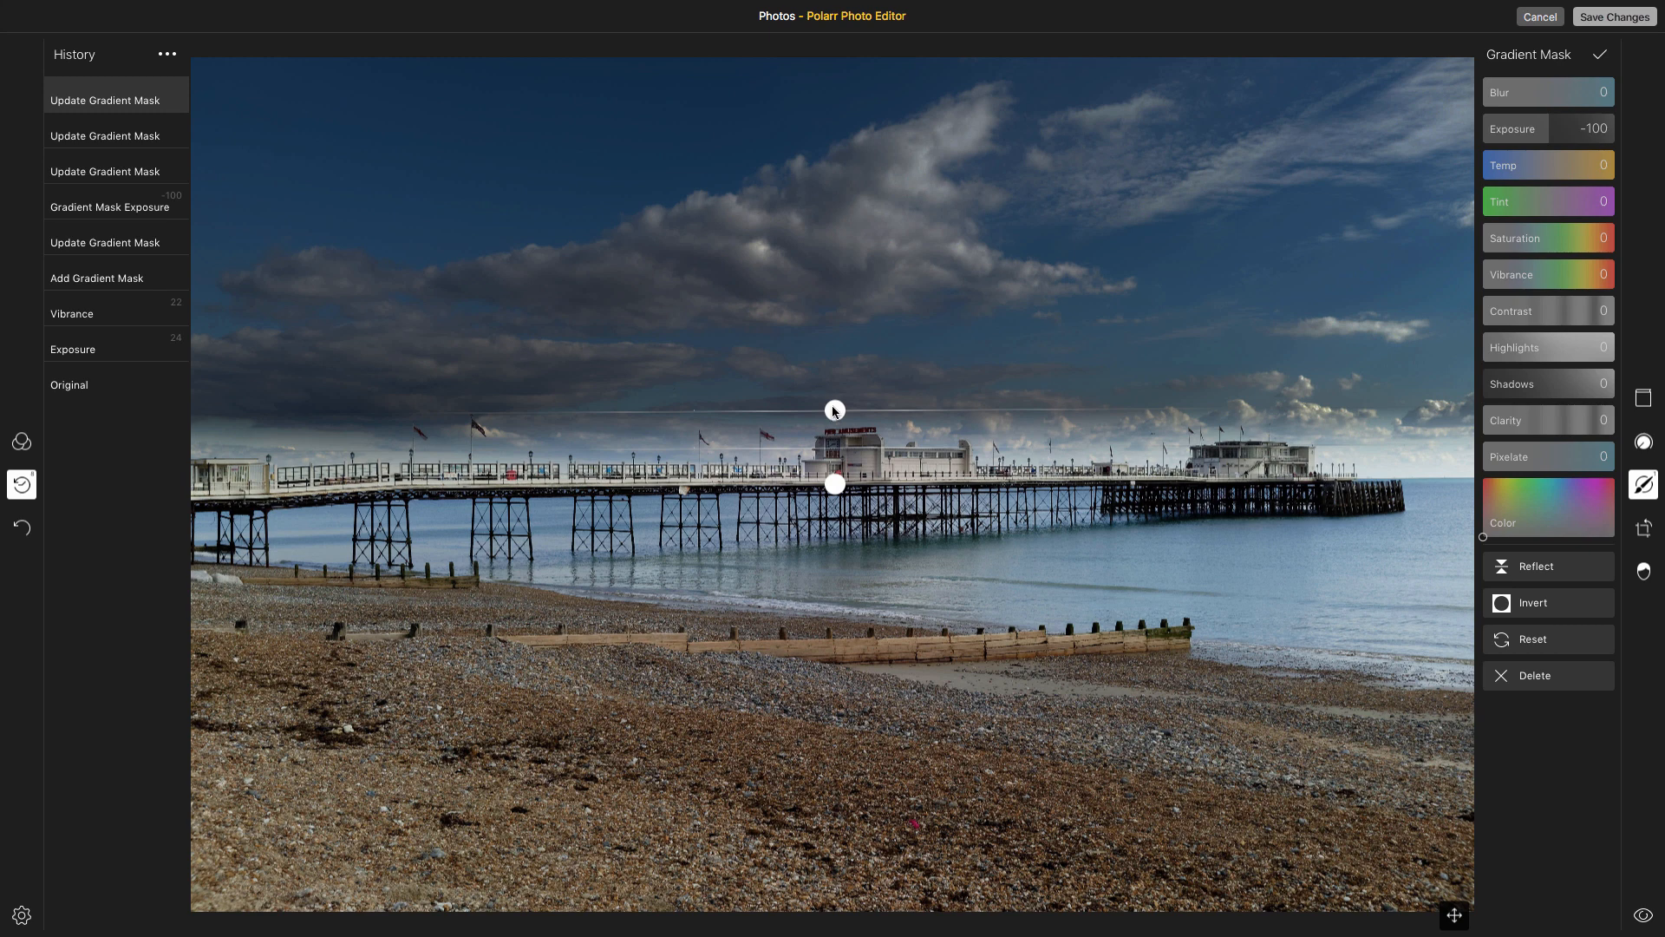
pyautogui.moveTo(834, 406); pyautogui.dragTo(834, 405)
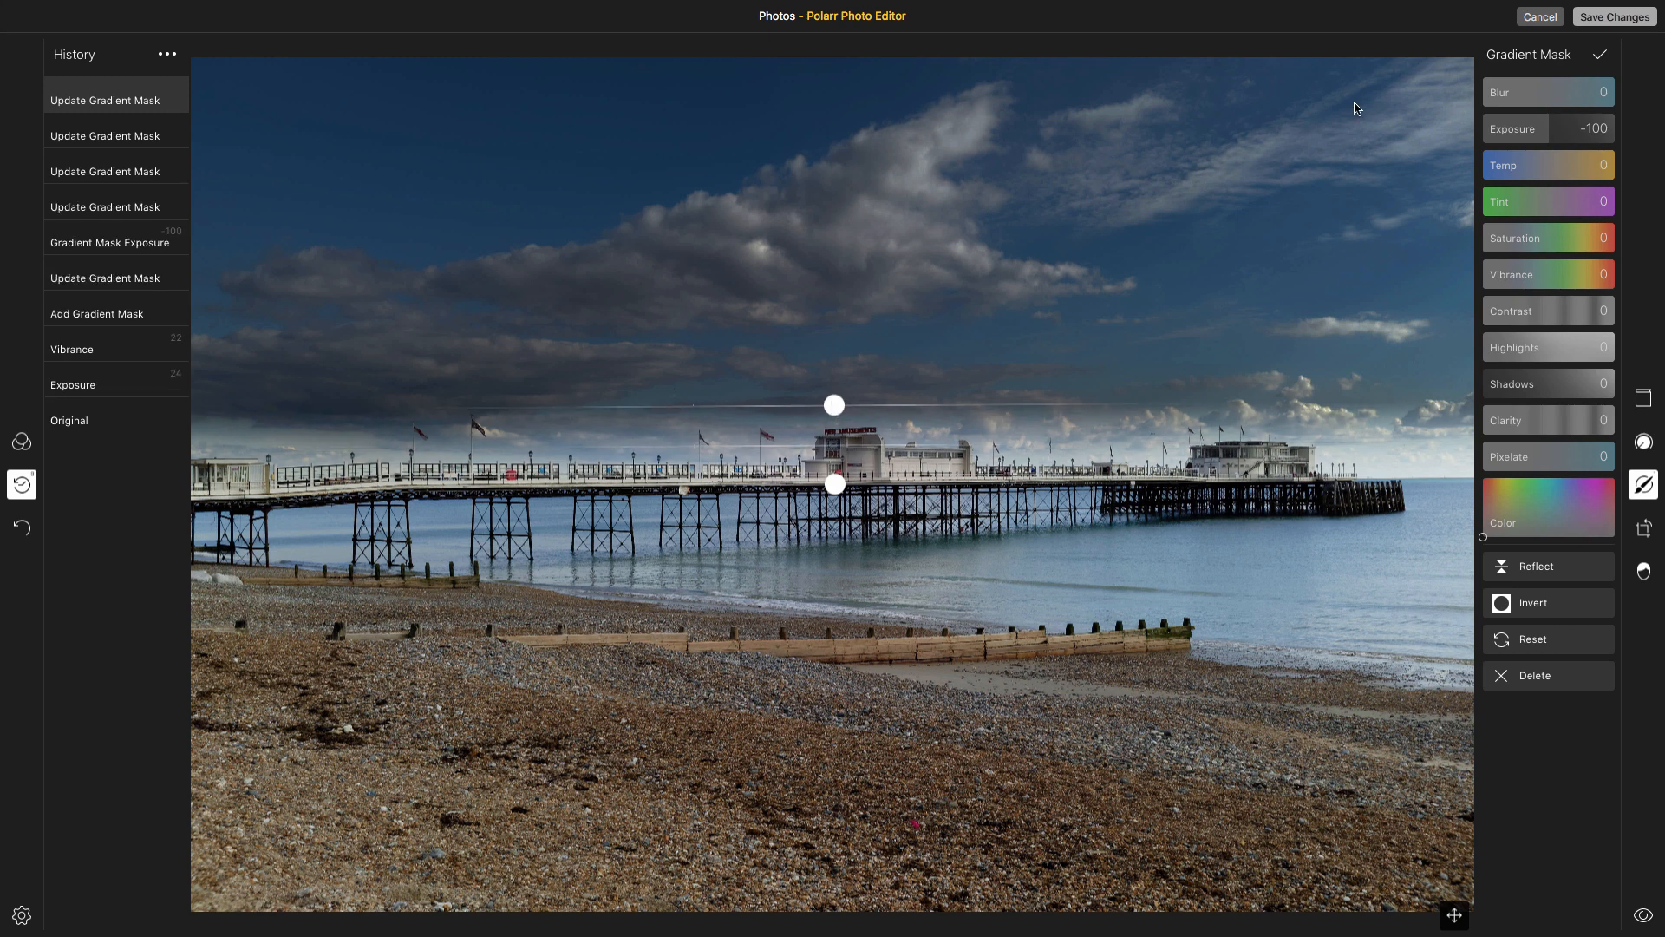
# - Set the sky mask's exposure to -55 and vibrance to 77, lower its end to just below the deck, and apply it
pyautogui.moveTo(1521, 135)
pyautogui.mouseDown()
pyautogui.moveTo(1537, 136)
pyautogui.moveTo(1524, 141)
pyautogui.mouseUp()
pyautogui.moveTo(1534, 277); pyautogui.dragTo(1625, 275)
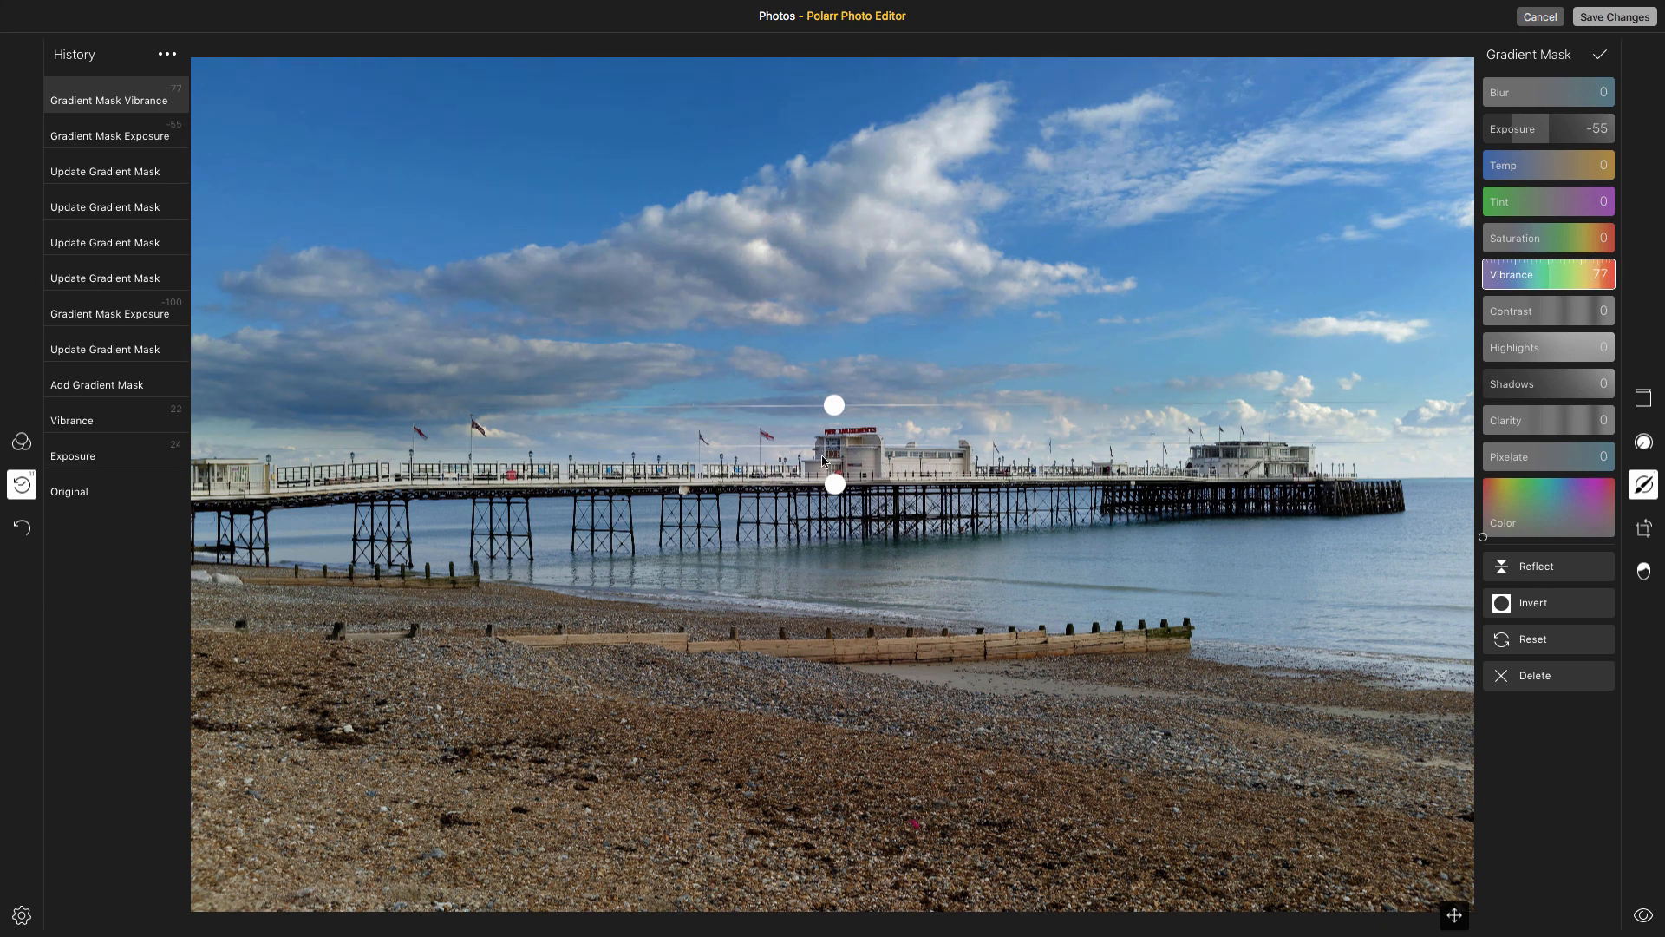
pyautogui.moveTo(834, 490)
pyautogui.mouseDown()
pyautogui.moveTo(840, 531)
pyautogui.moveTo(854, 496)
pyautogui.mouseUp()
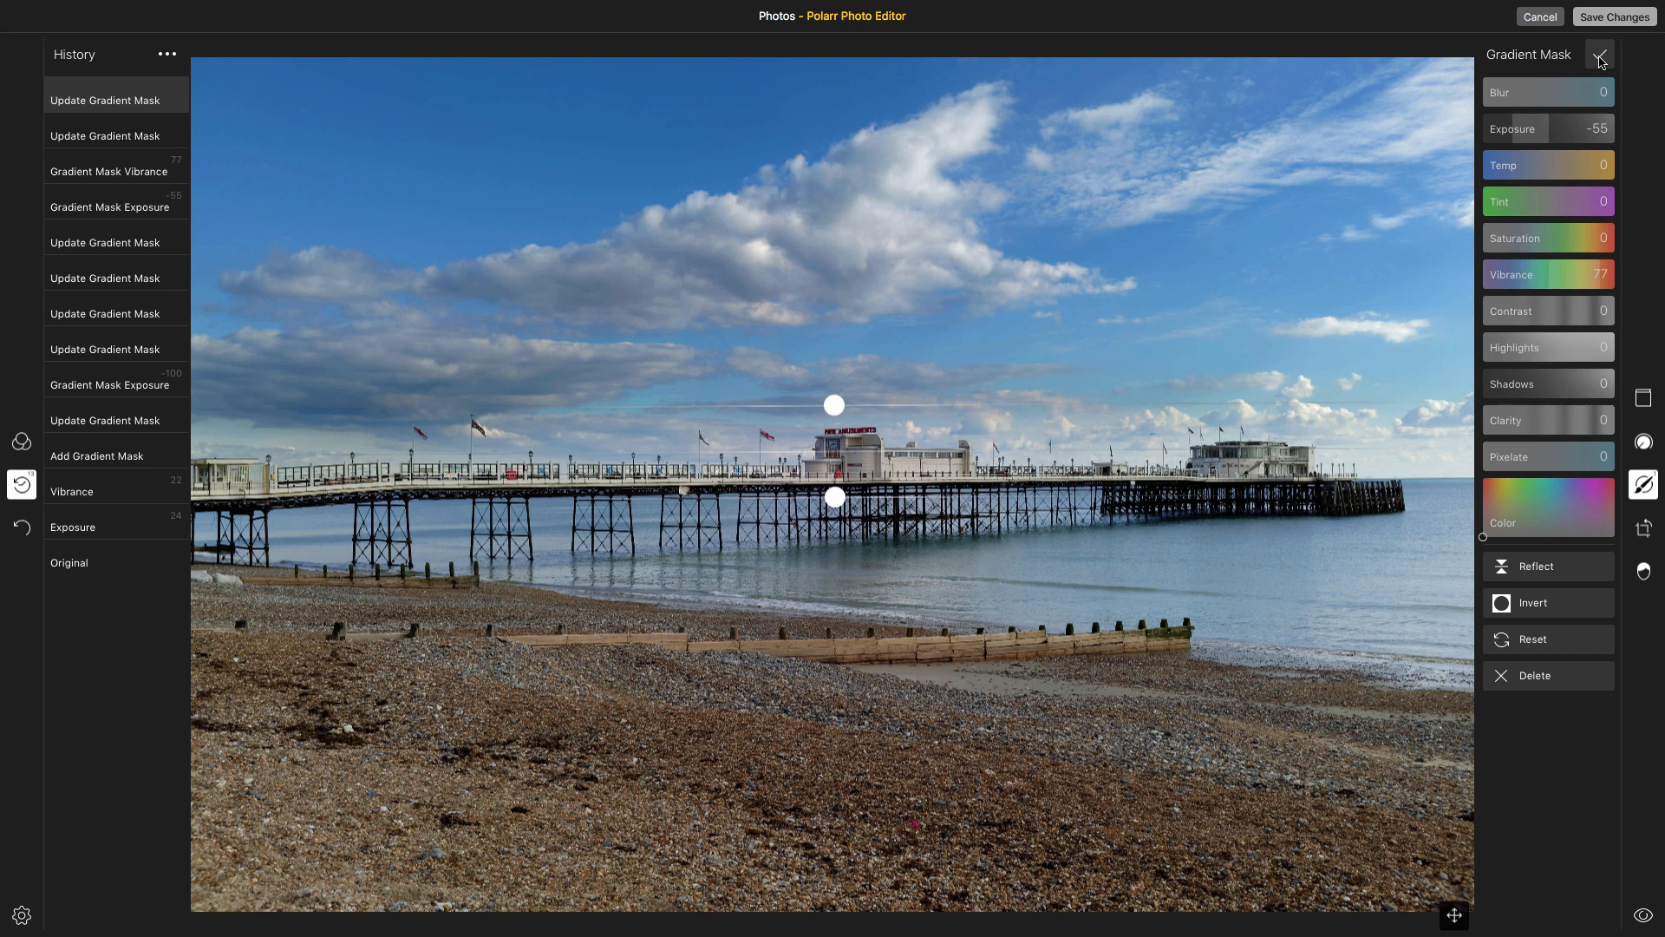
pyautogui.click(1600, 58)
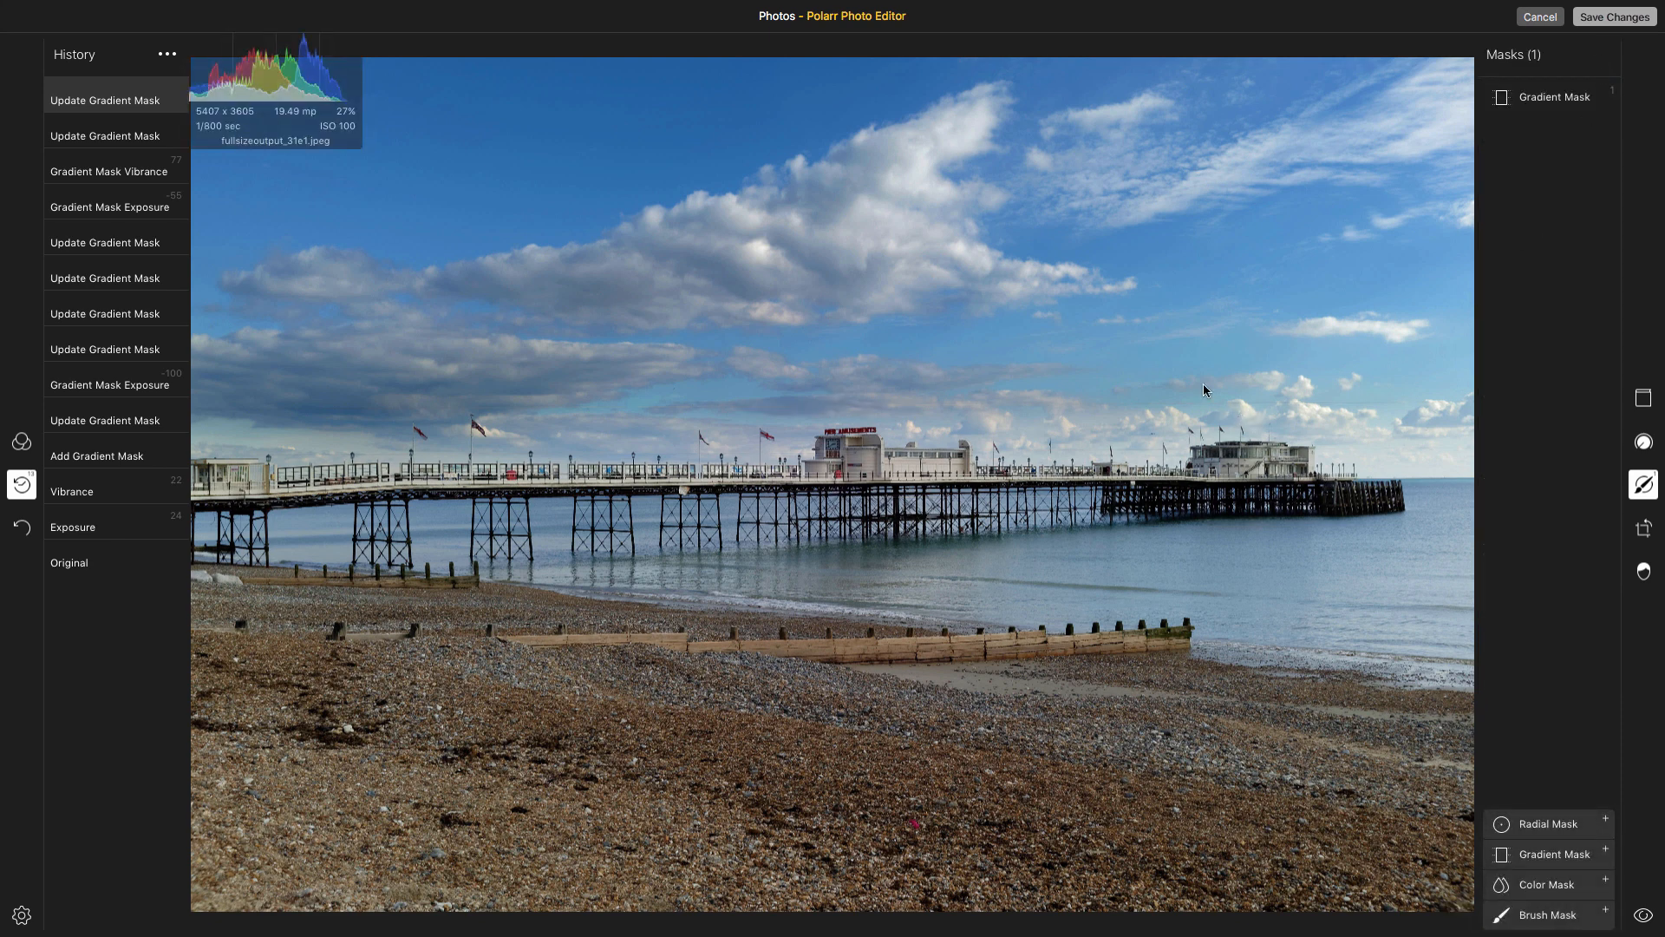
# - Add a second gradient mask that brightens the beach and fades out upward toward the pier
pyautogui.click(1566, 864)
pyautogui.moveTo(833, 68); pyautogui.dragTo(831, 649)
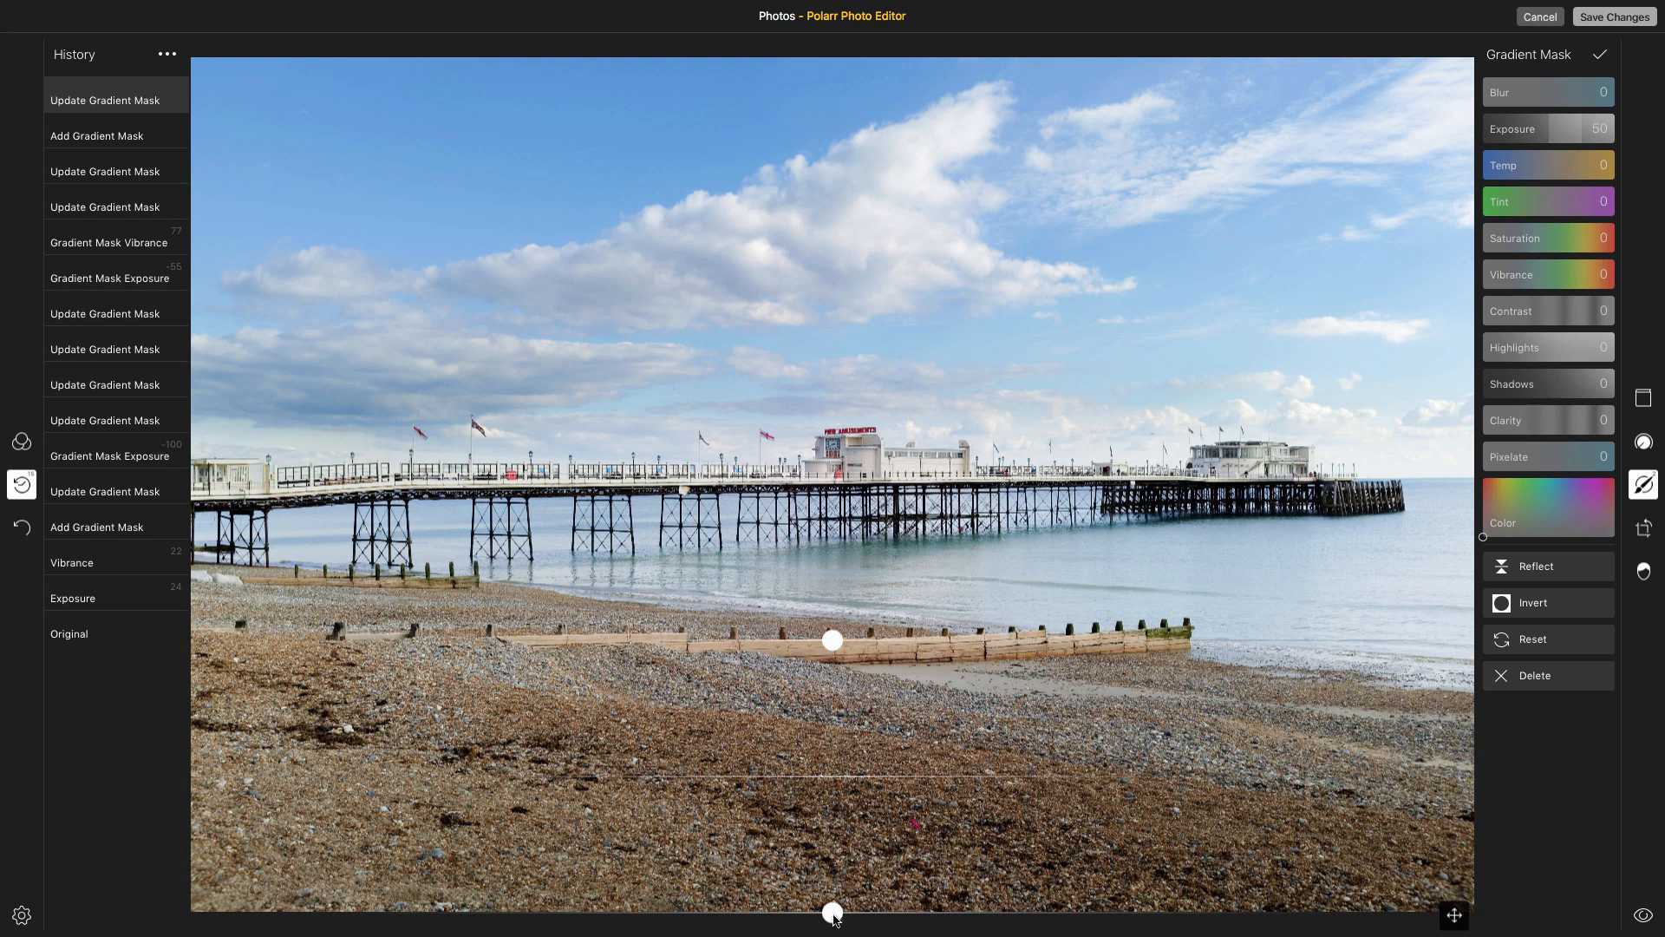
pyautogui.moveTo(835, 919); pyautogui.dragTo(833, 514)
pyautogui.moveTo(838, 644); pyautogui.dragTo(852, 914)
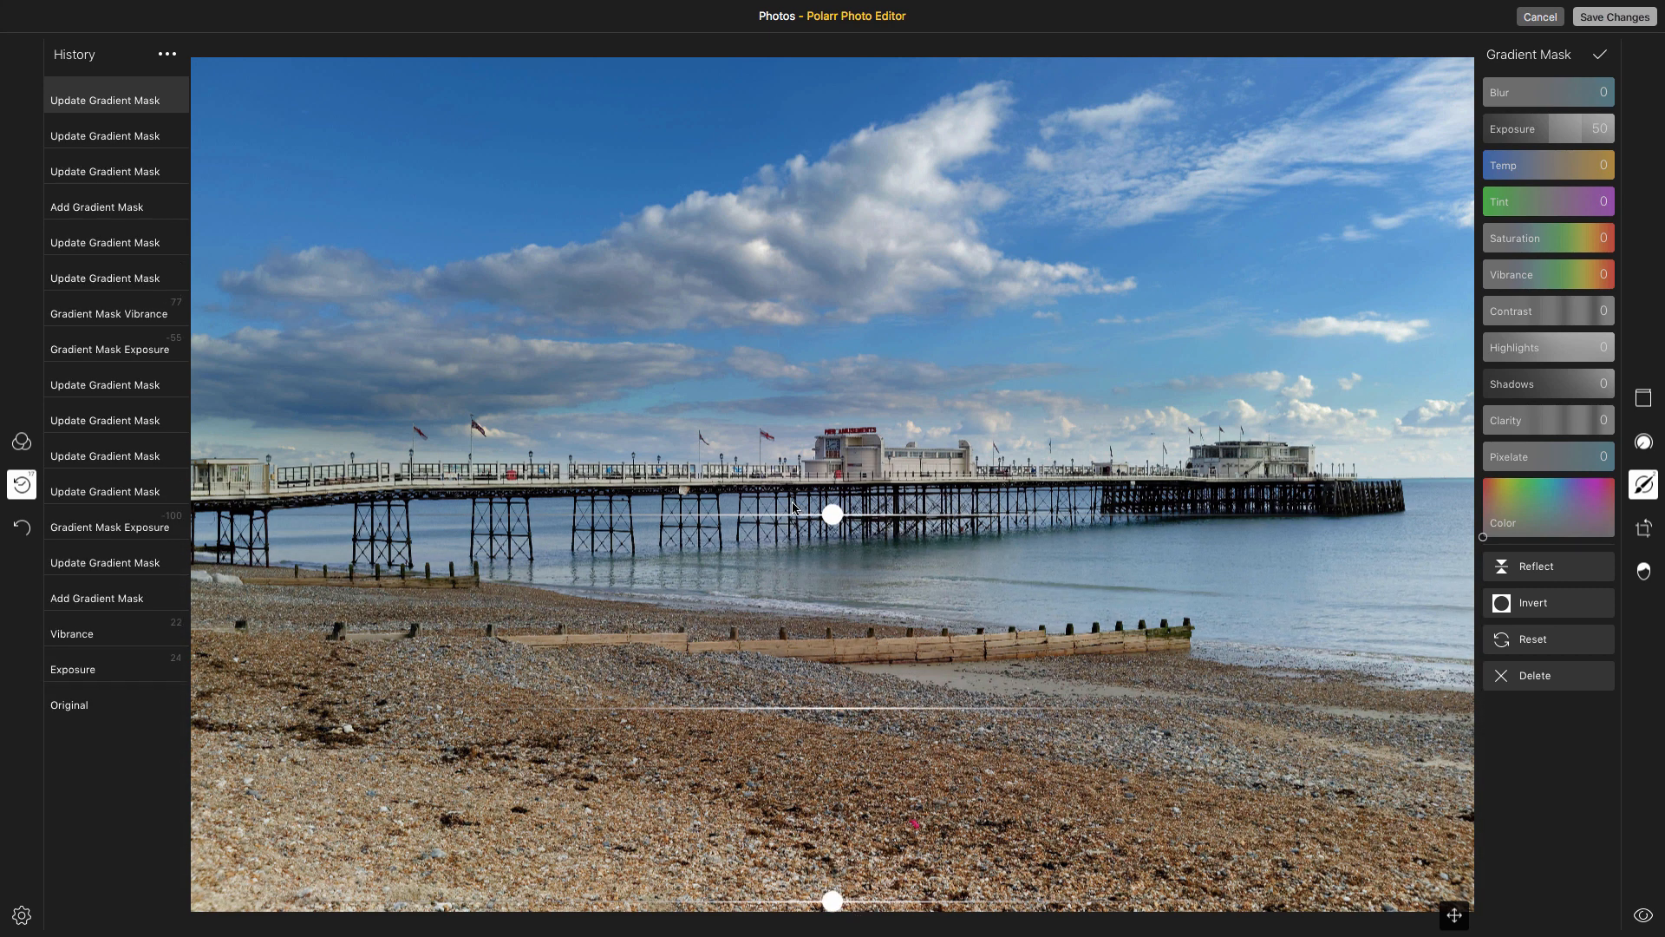
# - Align the beach gradient from below the photo's edge to the pier deck, and set its vibrance to 58 and exposure to 68
pyautogui.moveTo(838, 520); pyautogui.dragTo(818, 513)
pyautogui.moveTo(834, 906); pyautogui.dragTo(861, 930)
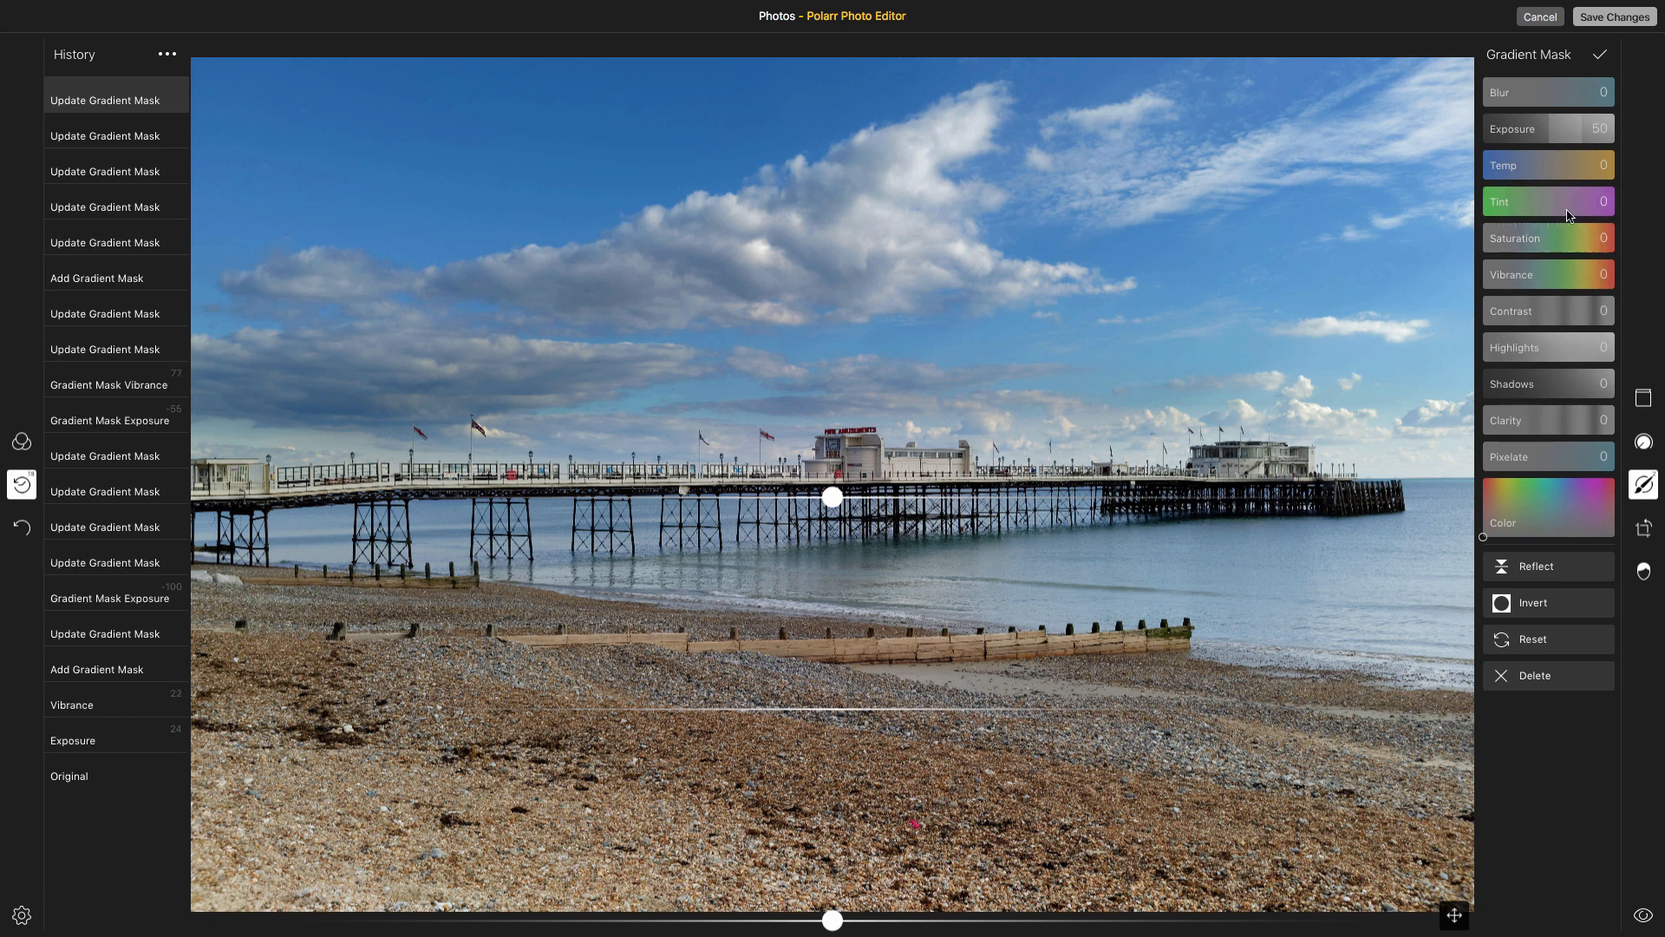
pyautogui.moveTo(1556, 276); pyautogui.dragTo(1609, 293)
pyautogui.moveTo(1576, 122)
pyautogui.mouseDown()
pyautogui.moveTo(1550, 132)
pyautogui.moveTo(1584, 132)
pyautogui.mouseUp()
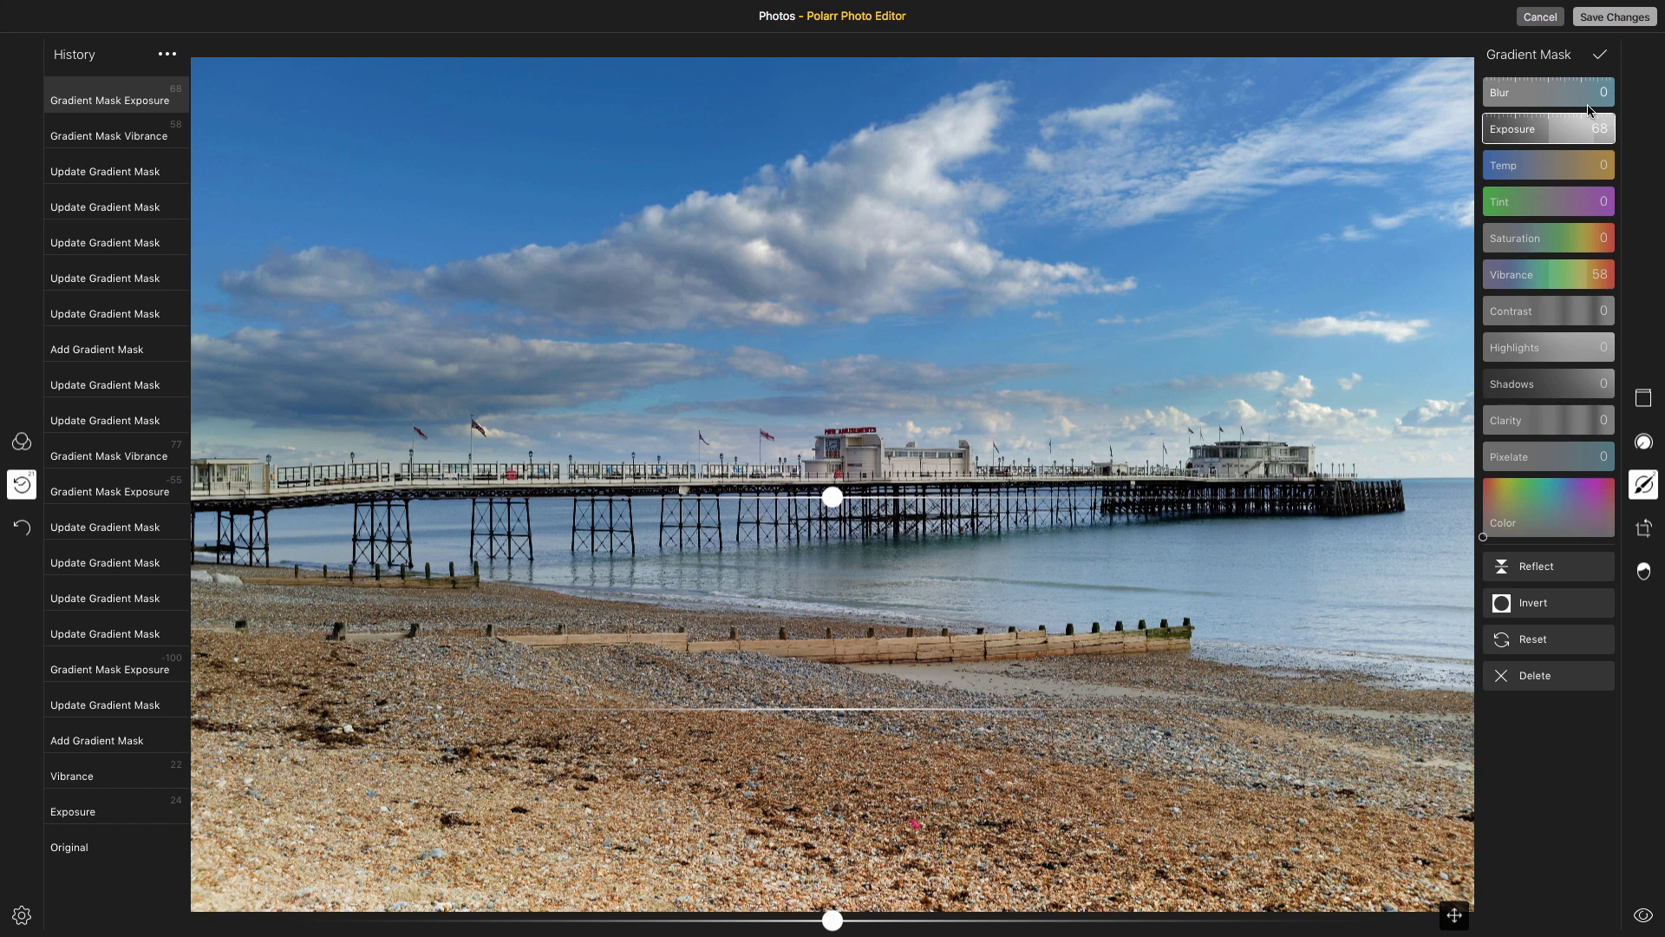
# - Compare the photo with both gradient masks against the original
pyautogui.press('space')
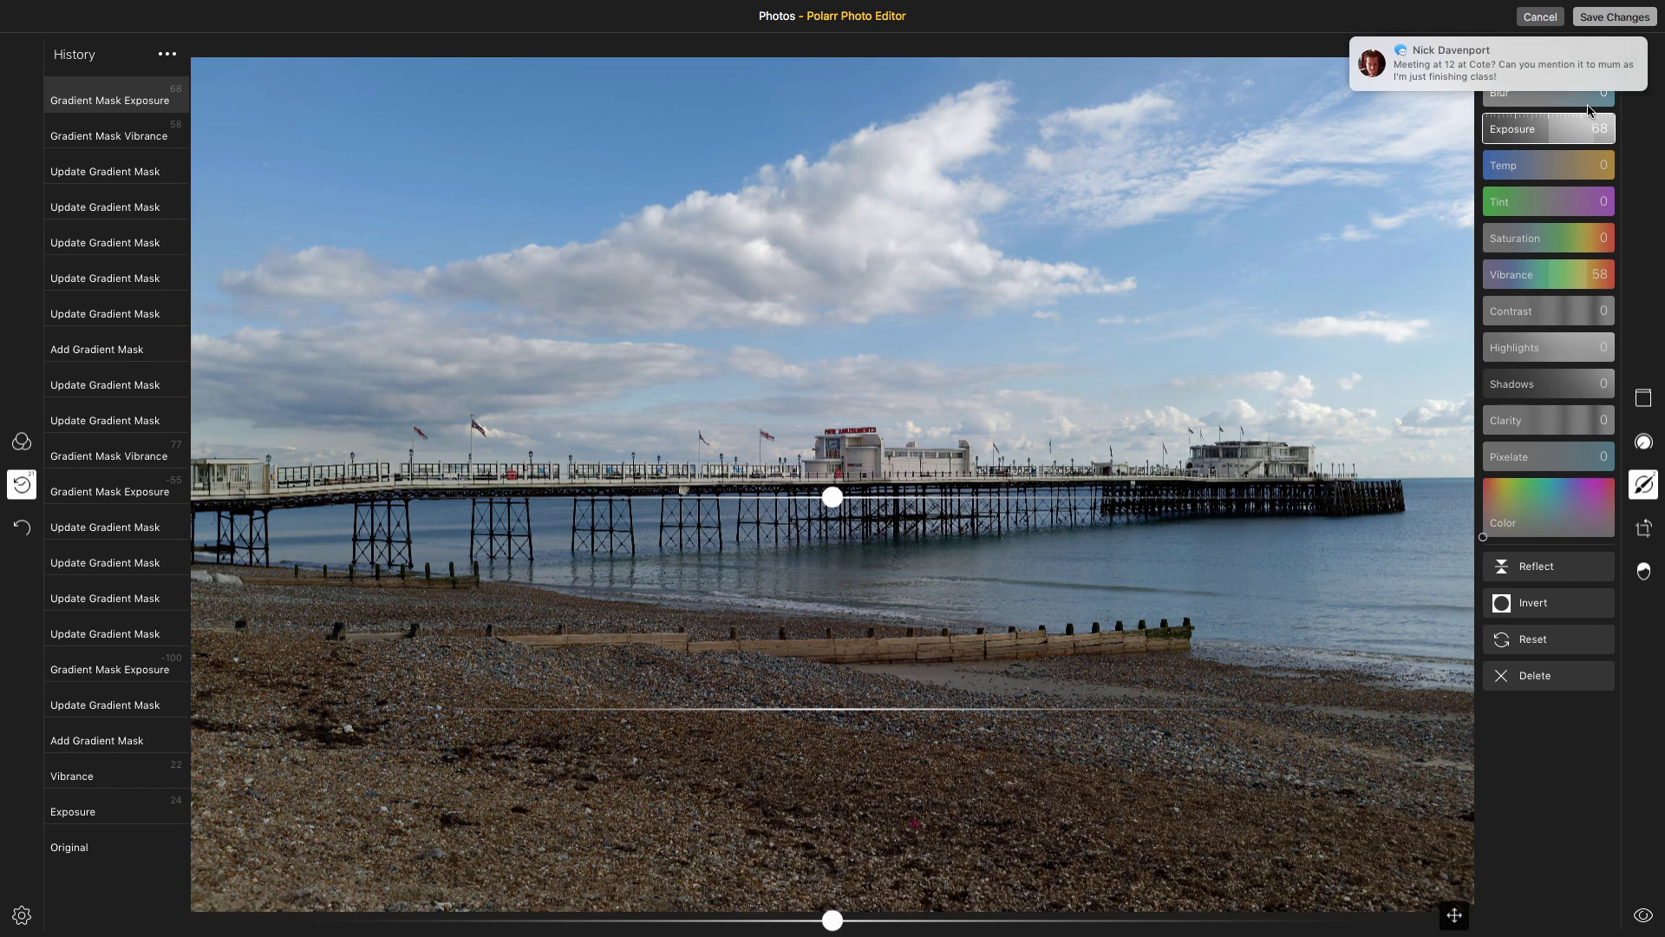
pyautogui.moveTo(1491, 78)
pyautogui.press('space')
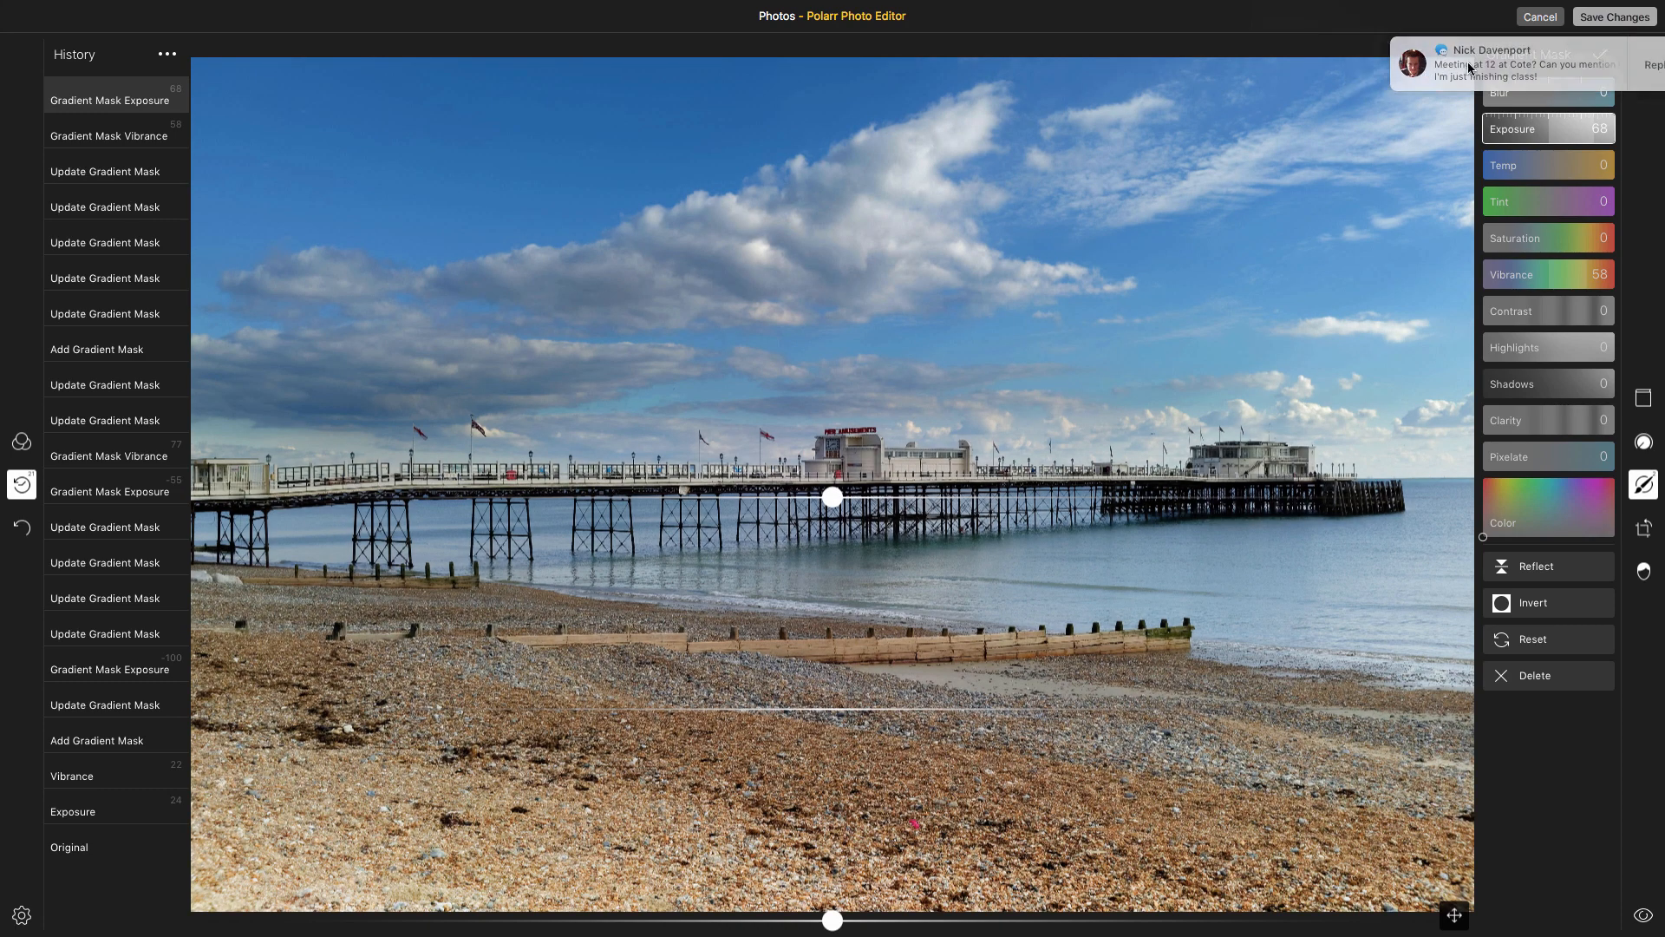
pyautogui.press('space')
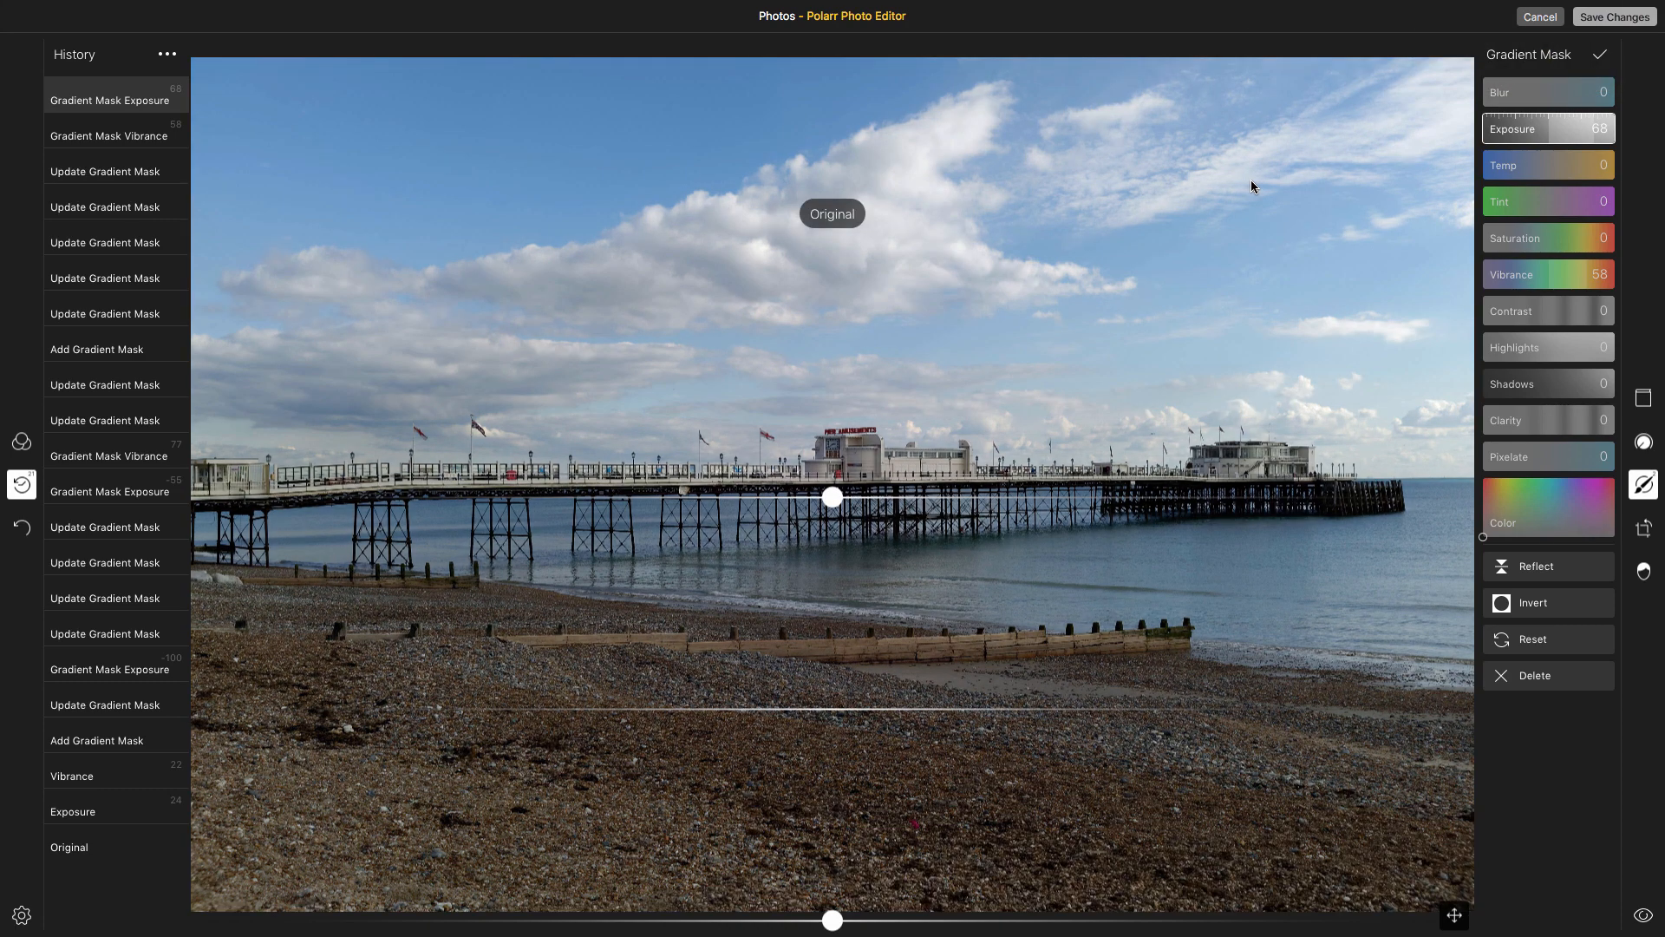
pyautogui.press('space')
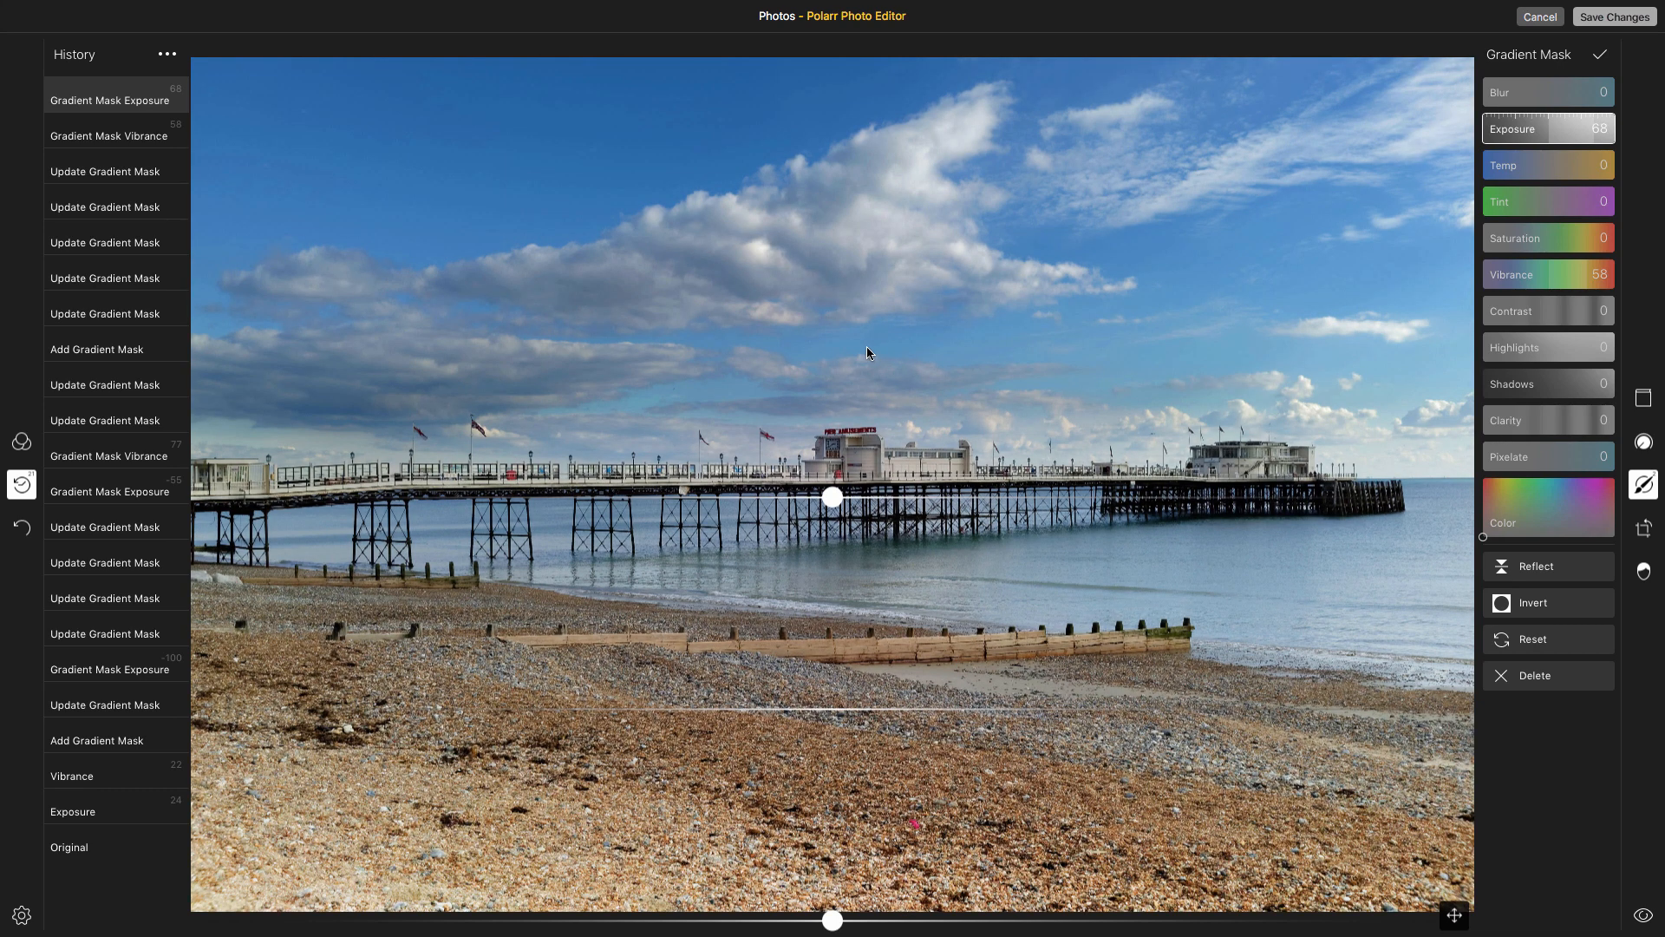
# - Nudge the beach gradient's upper end slightly higher at the pier deck and apply the mask
pyautogui.click(822, 488)
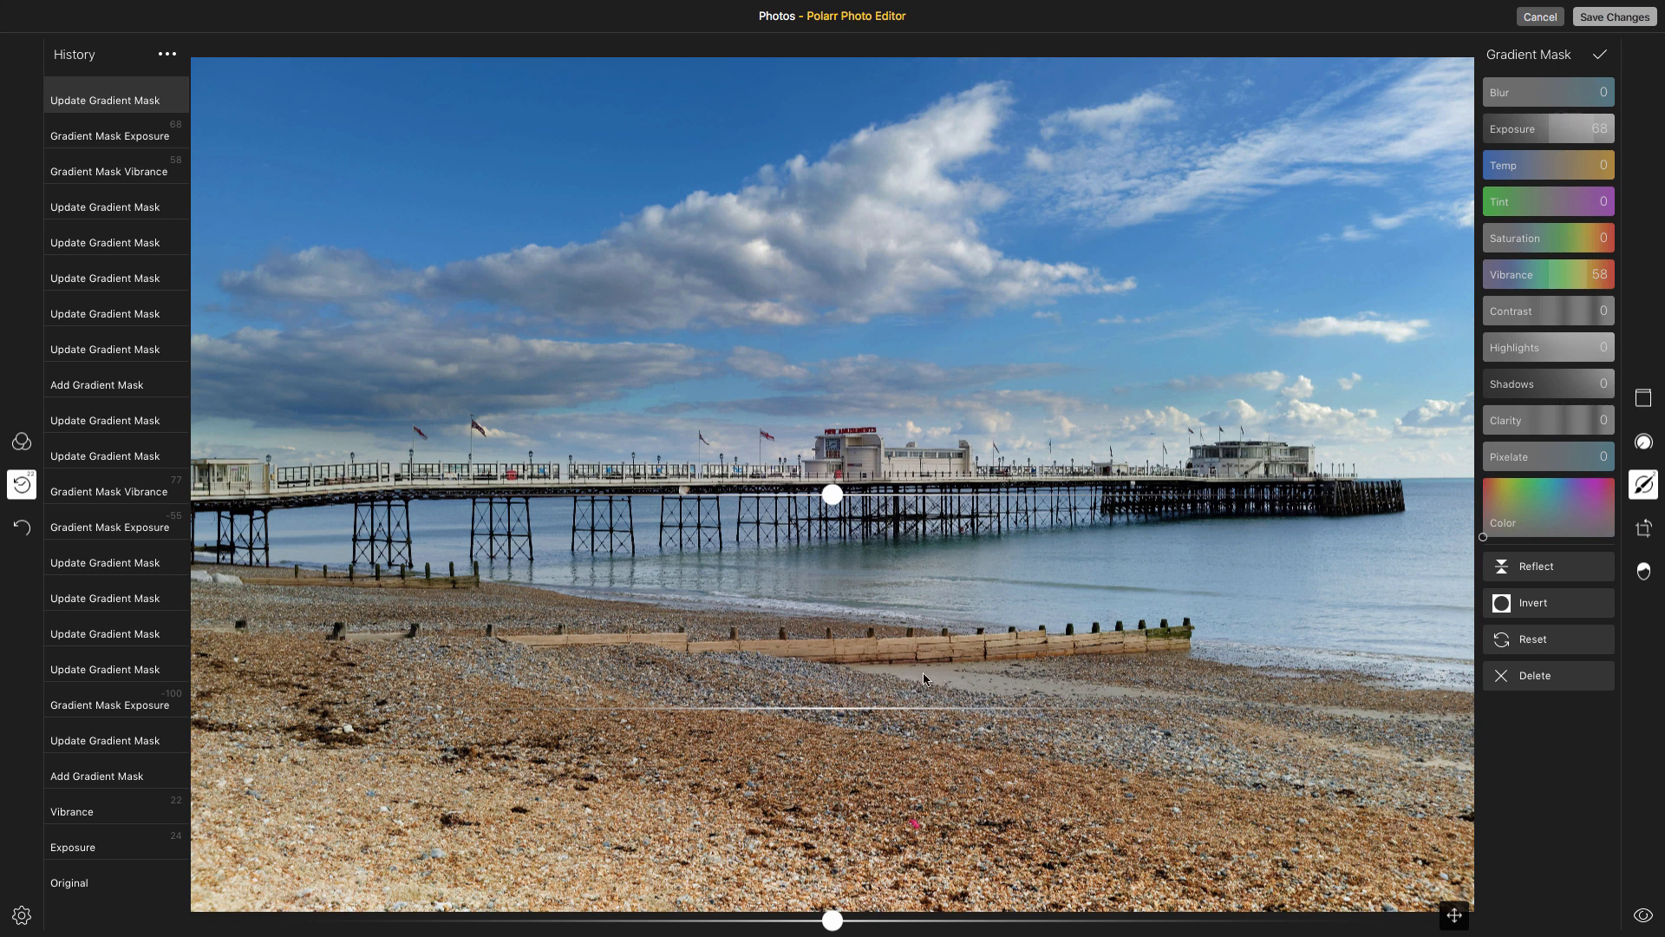
pyautogui.click(1598, 58)
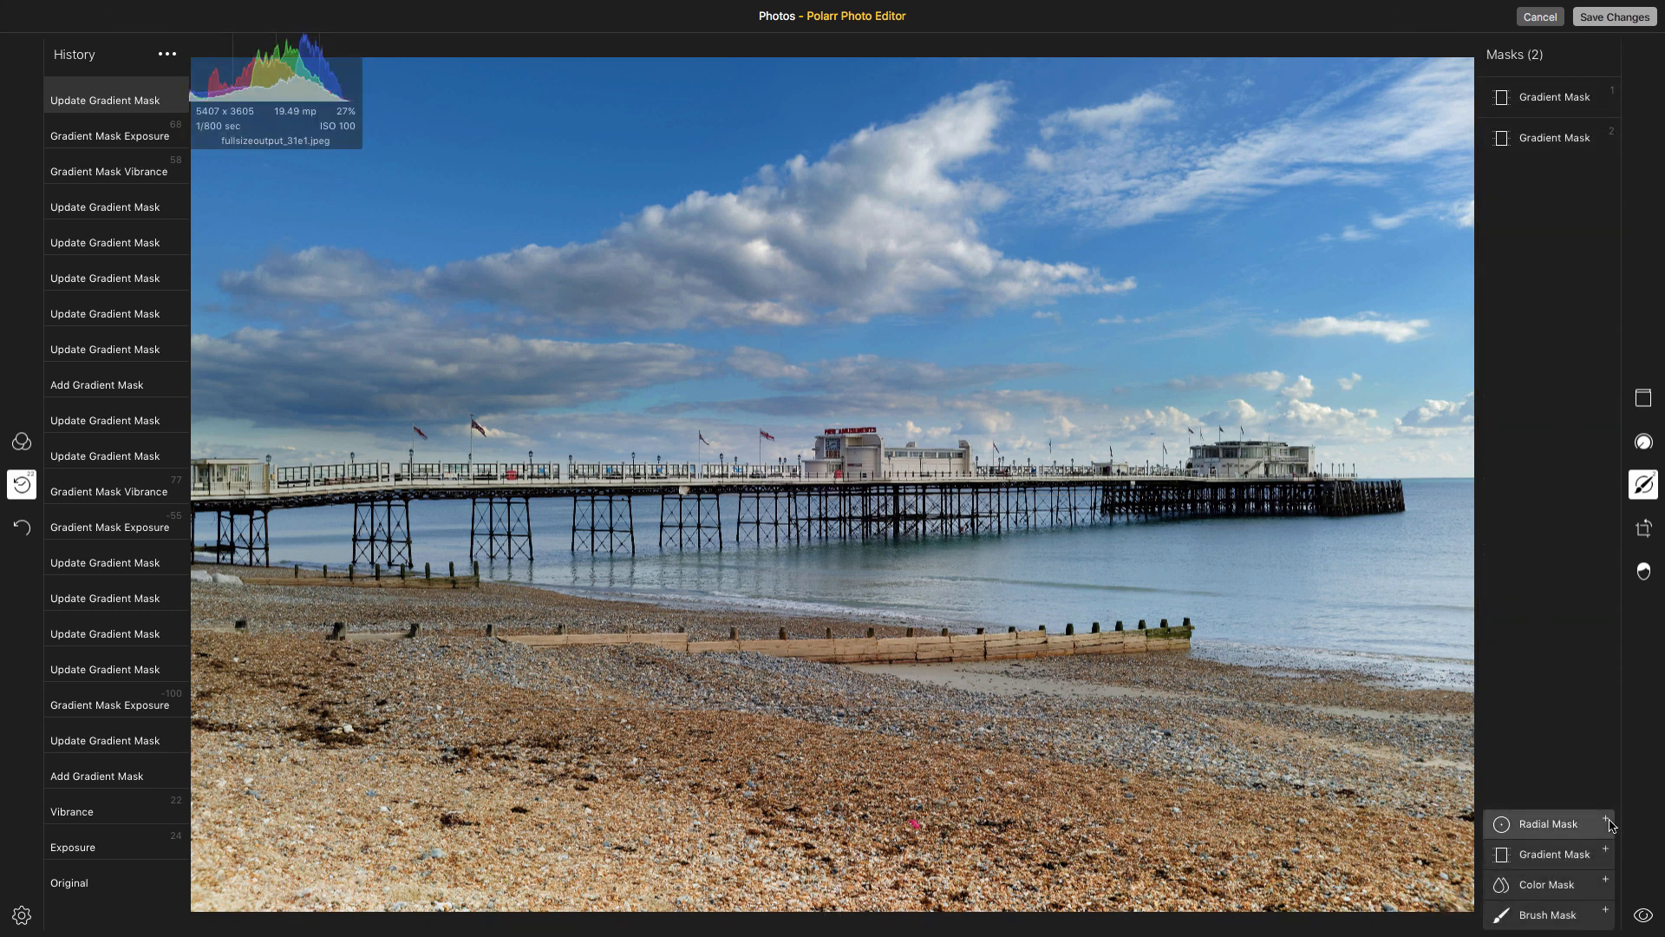
# - Add a color mask, center it on the pale sand patch below the wooden groyne, and shrink its circle
pyautogui.click(1553, 884)
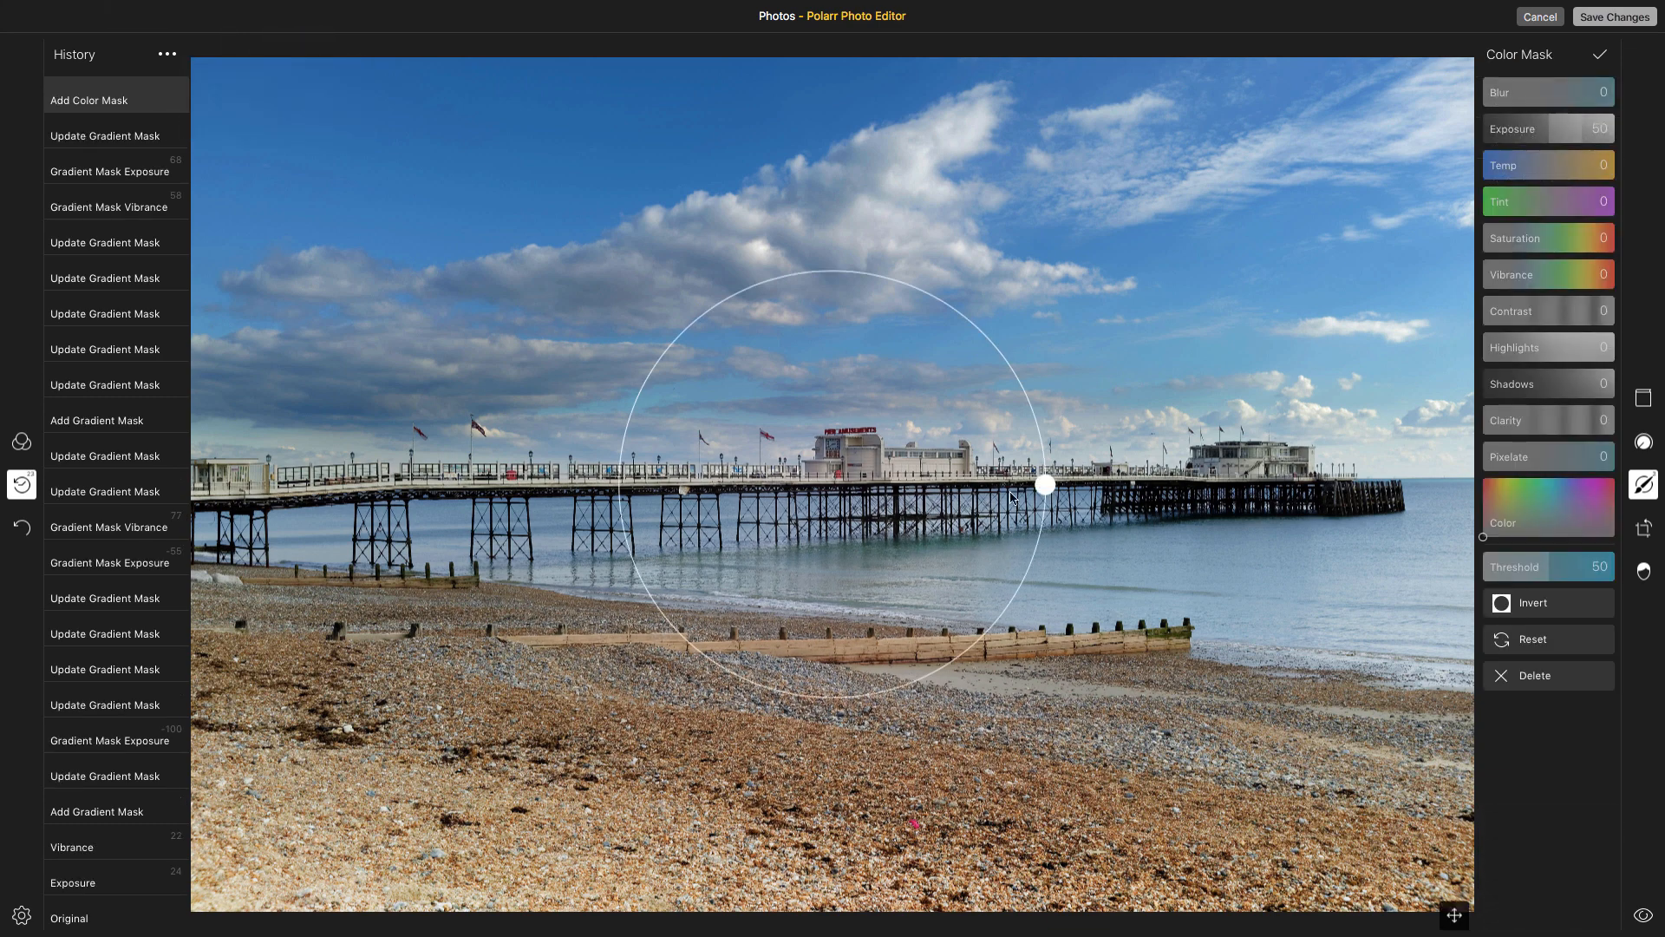
pyautogui.moveTo(832, 485); pyautogui.dragTo(940, 673)
pyautogui.moveTo(1155, 670)
pyautogui.mouseDown()
pyautogui.moveTo(988, 668)
pyautogui.moveTo(1028, 672)
pyautogui.moveTo(967, 692)
pyautogui.moveTo(1150, 685)
pyautogui.mouseUp()
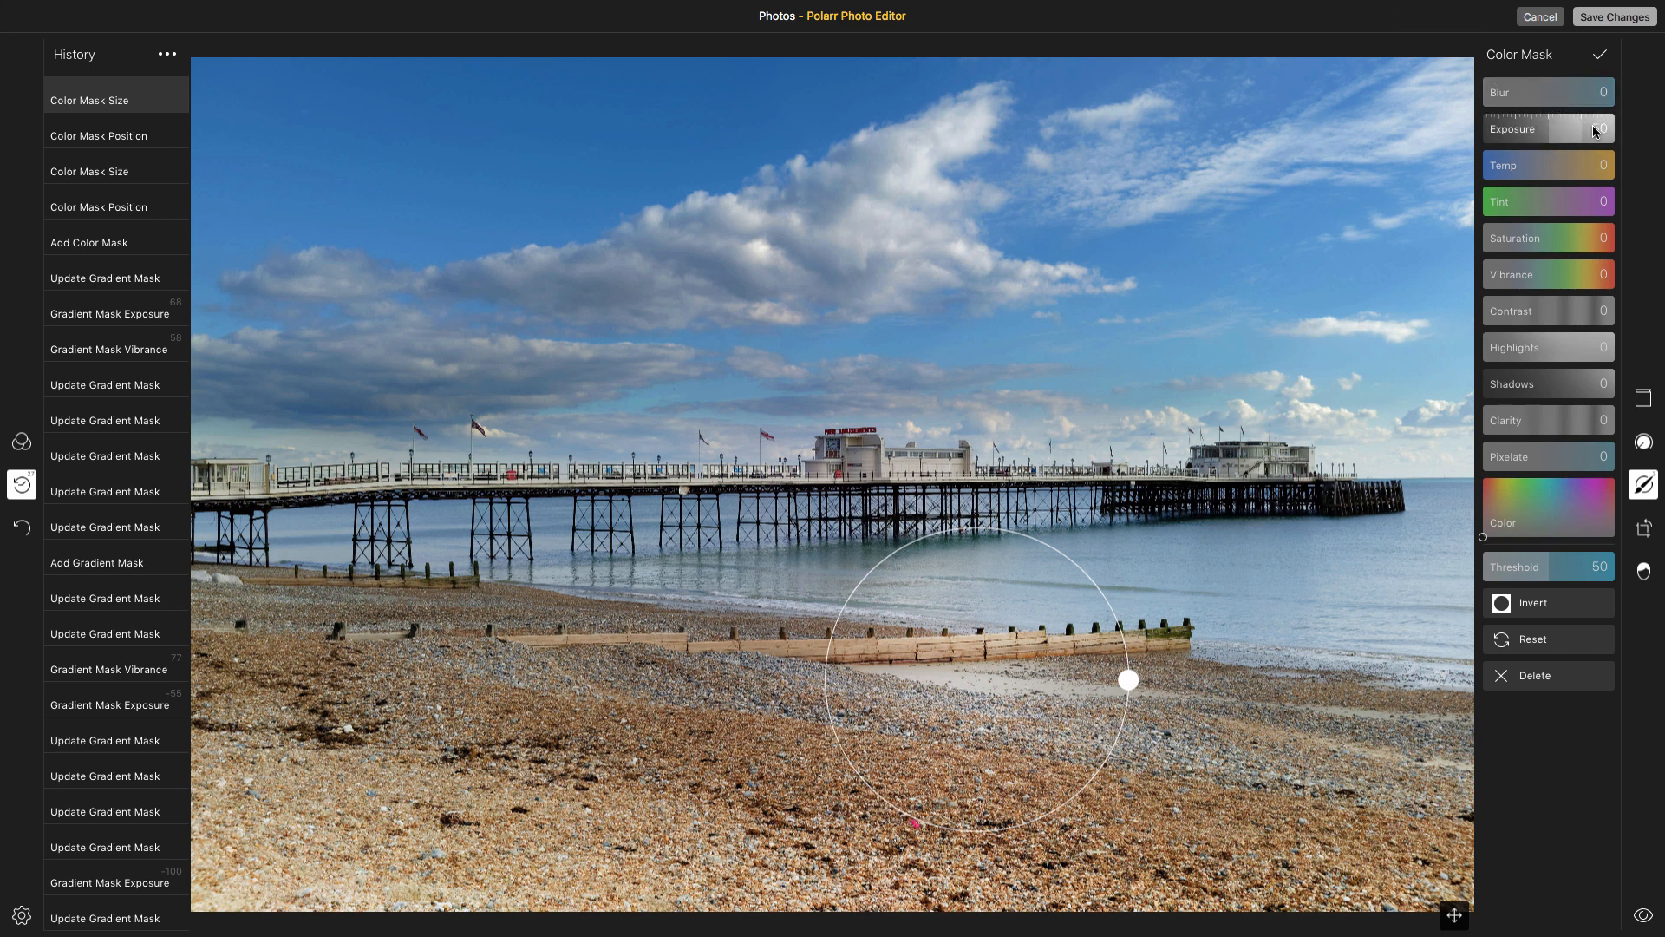
# - Set the sand color mask's exposure to 0 and temperature to 36, enlarge its circle, and apply it
pyautogui.moveTo(1579, 132); pyautogui.dragTo(1540, 142)
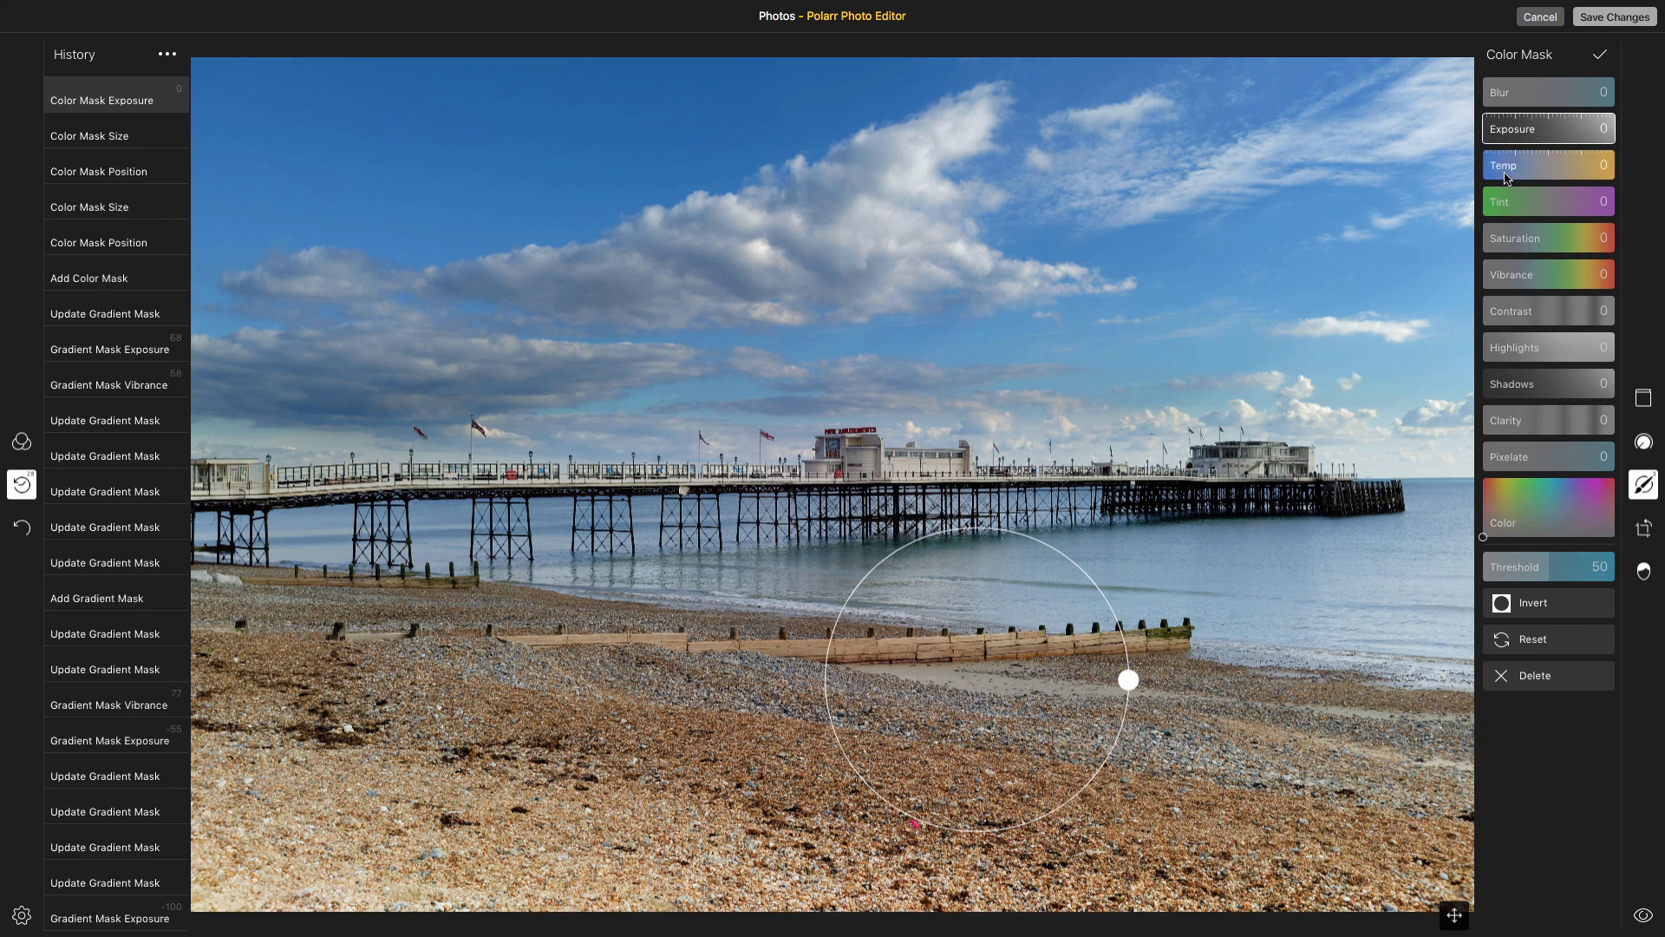
pyautogui.click(1547, 173)
pyautogui.moveTo(1550, 170); pyautogui.dragTo(1596, 176)
pyautogui.moveTo(1129, 680); pyautogui.dragTo(1197, 683)
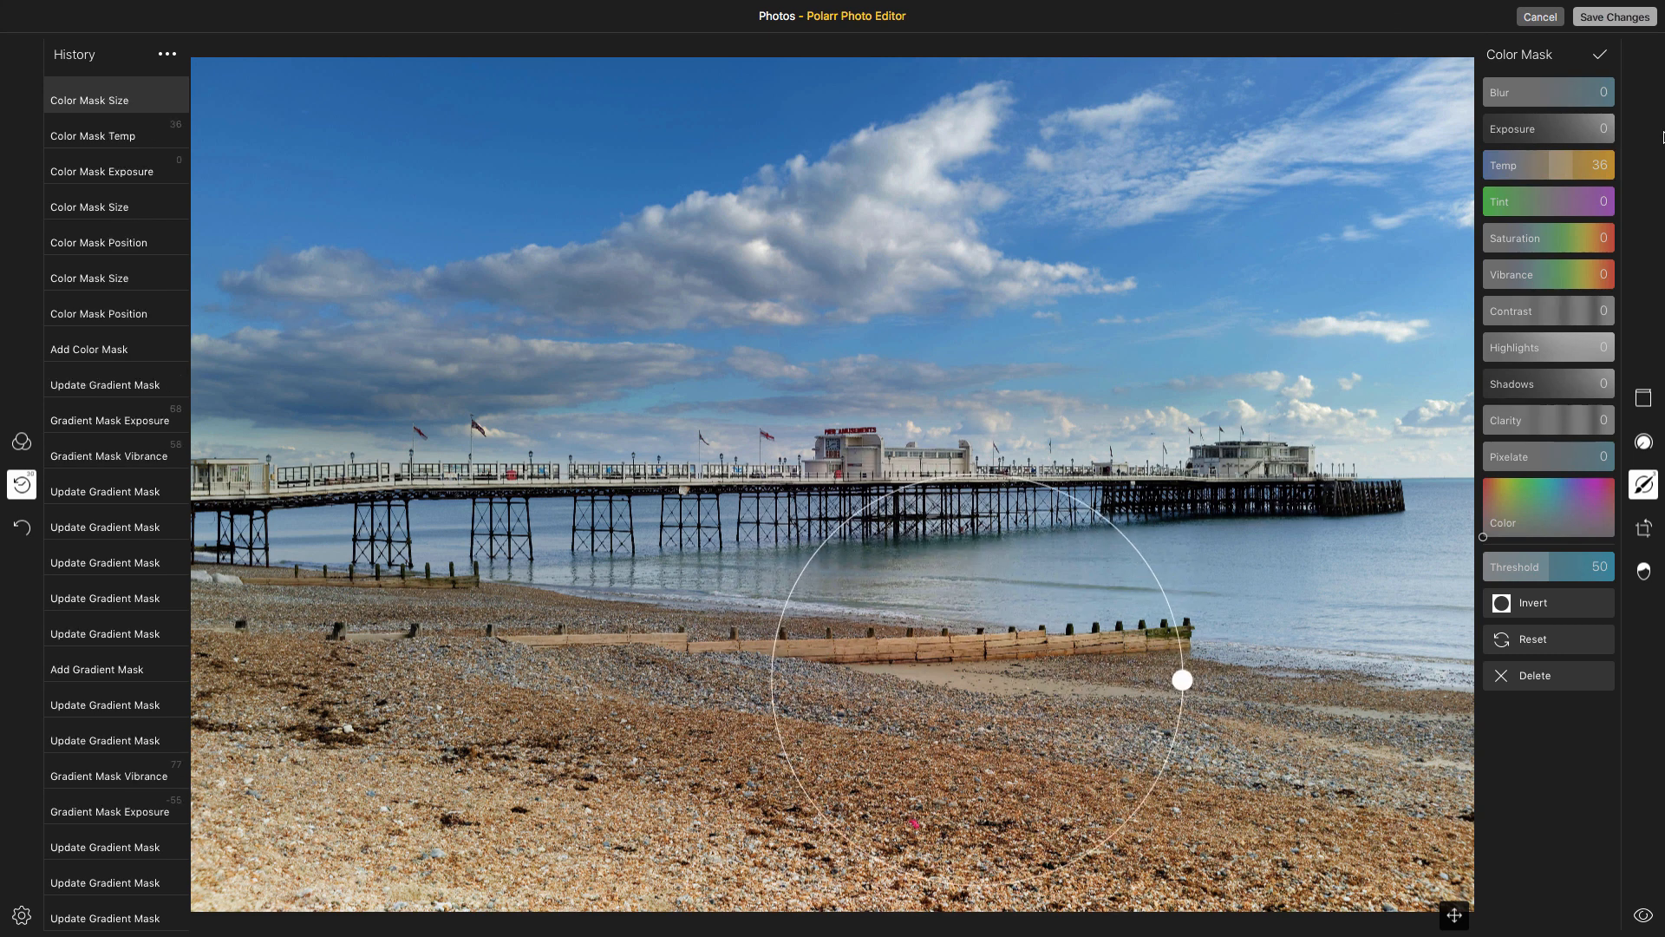
pyautogui.click(1600, 57)
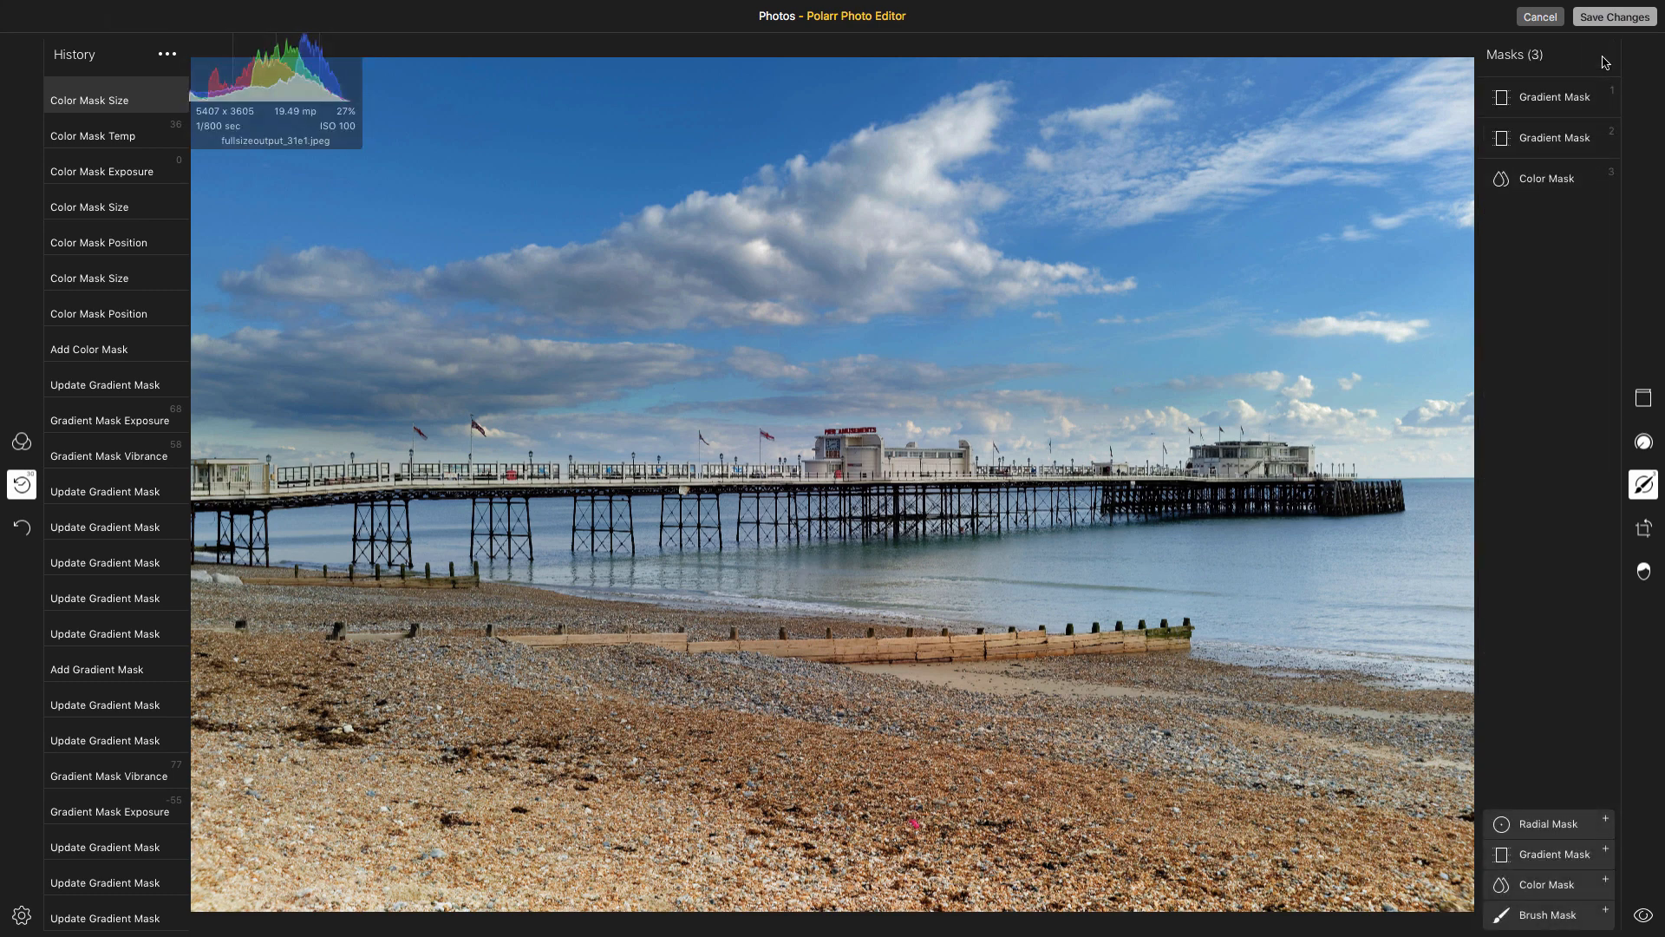
# - Compare the photo with all three masks against the original
pyautogui.click(835, 443)
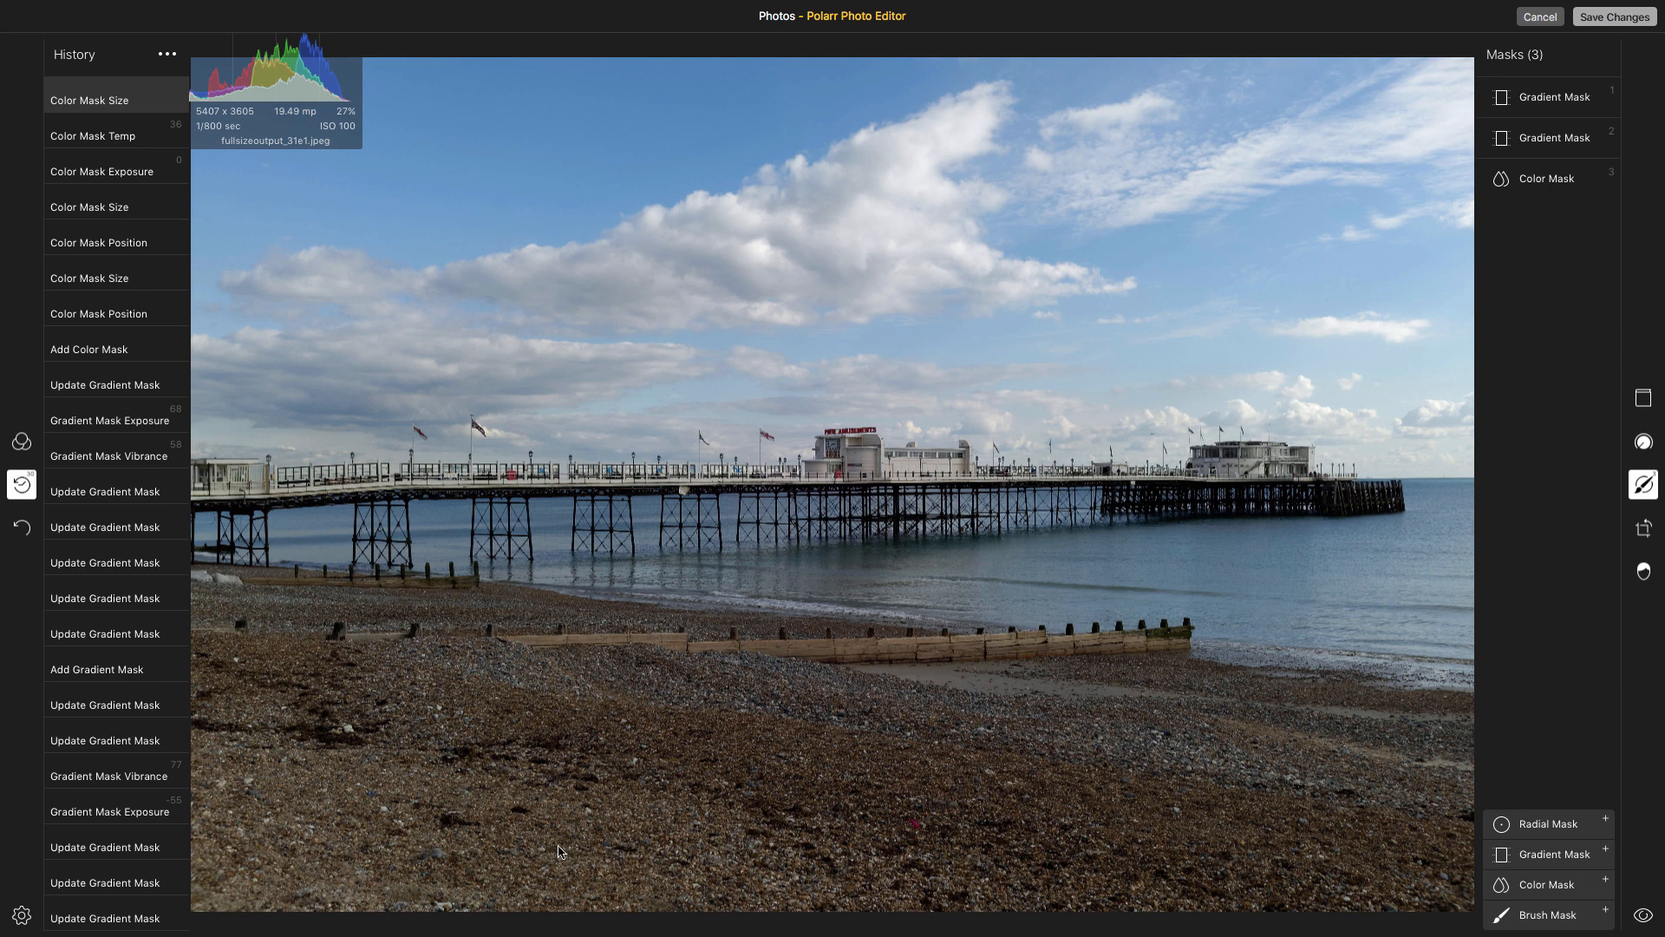
pyautogui.press('space')
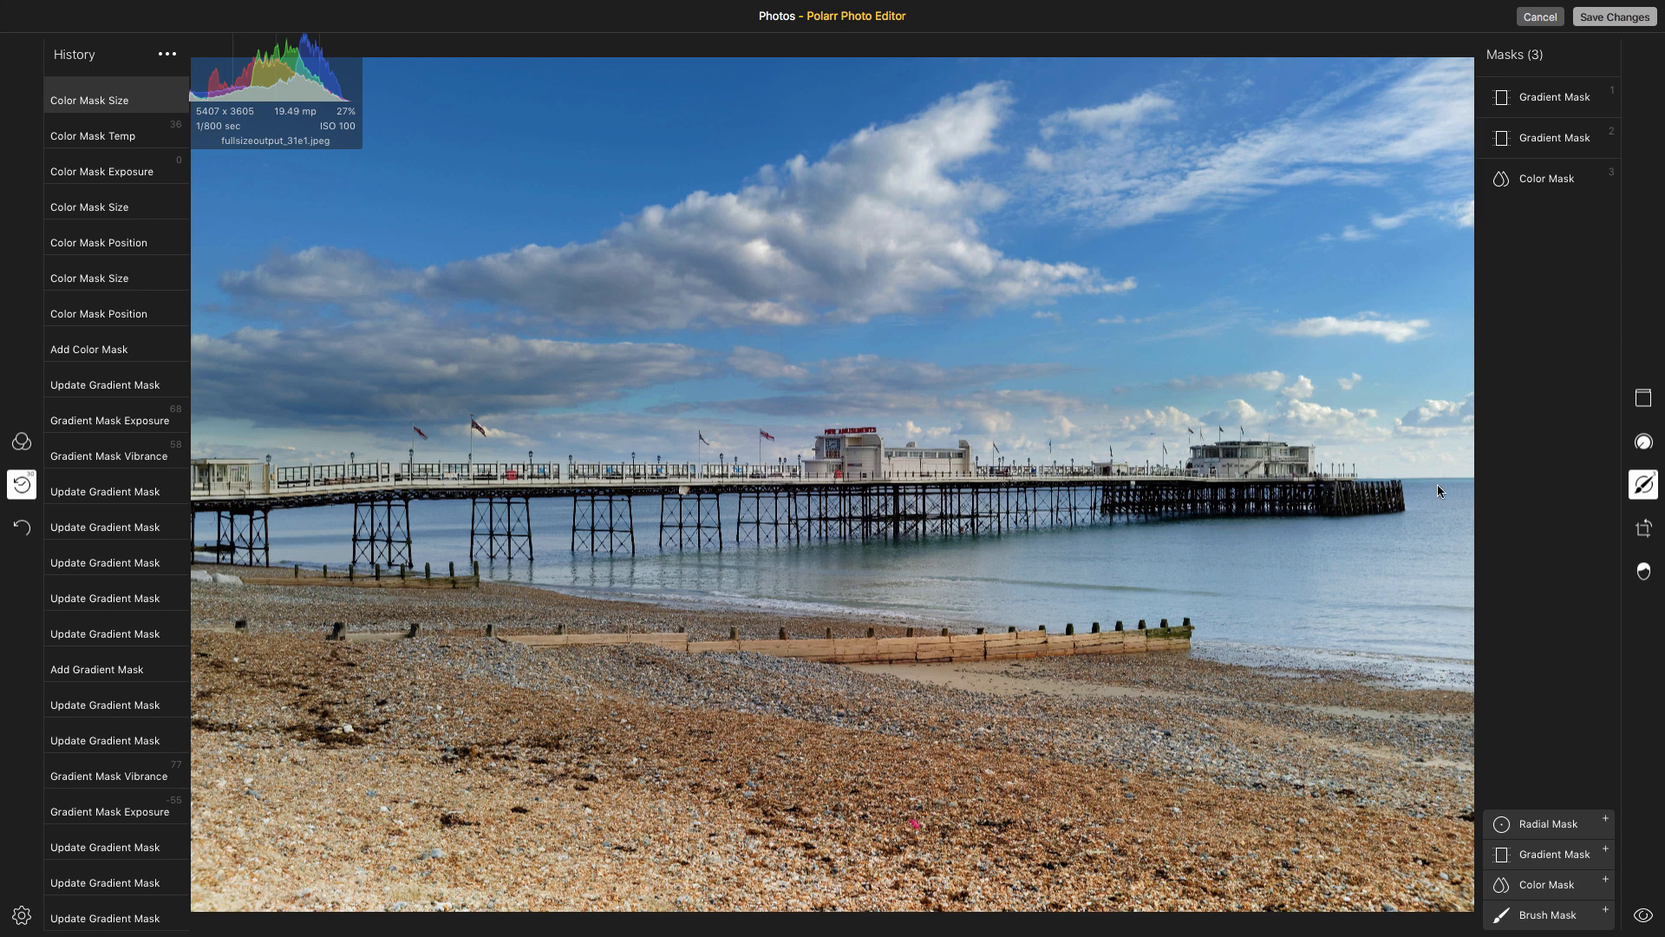
# - Add a color mask on the pier's main building with exposure 29 and temperature 39, and enlarge it to span the building
pyautogui.click(1540, 887)
pyautogui.moveTo(1043, 484); pyautogui.dragTo(821, 450)
pyautogui.moveTo(1584, 128); pyautogui.dragTo(1565, 130)
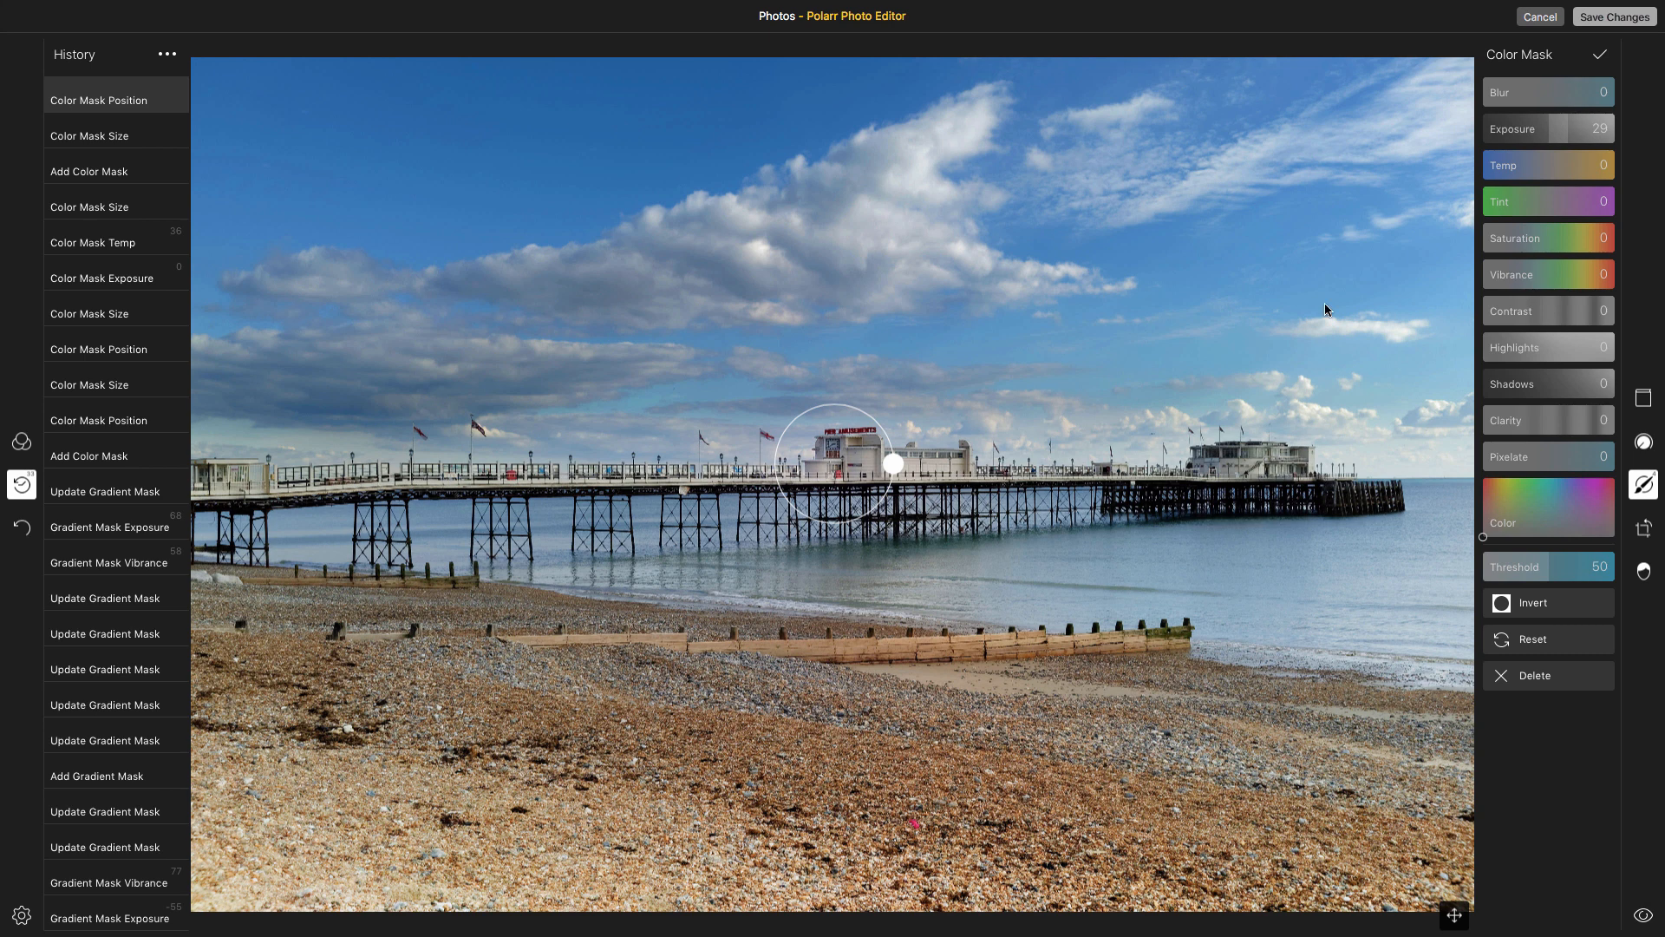
pyautogui.moveTo(1556, 173); pyautogui.dragTo(1590, 174)
pyautogui.moveTo(898, 469); pyautogui.dragTo(1004, 478)
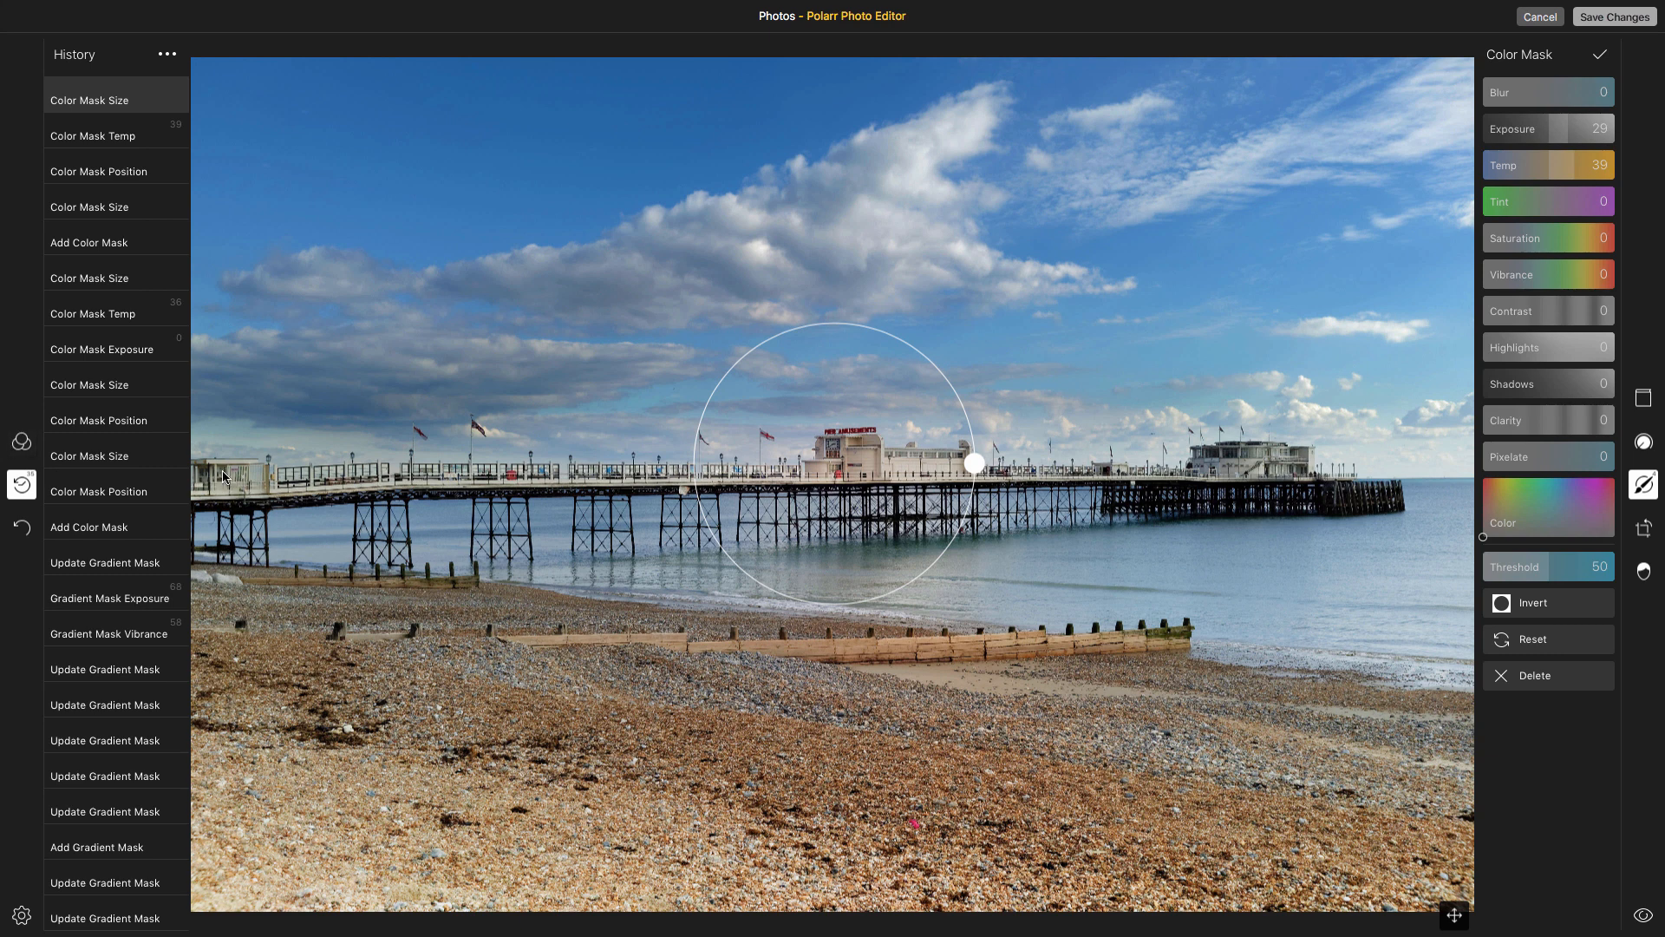
# - Apply the main building's mask, add another color mask, shrink its circle, and position it over the building at the pier's far end
pyautogui.click(1600, 54)
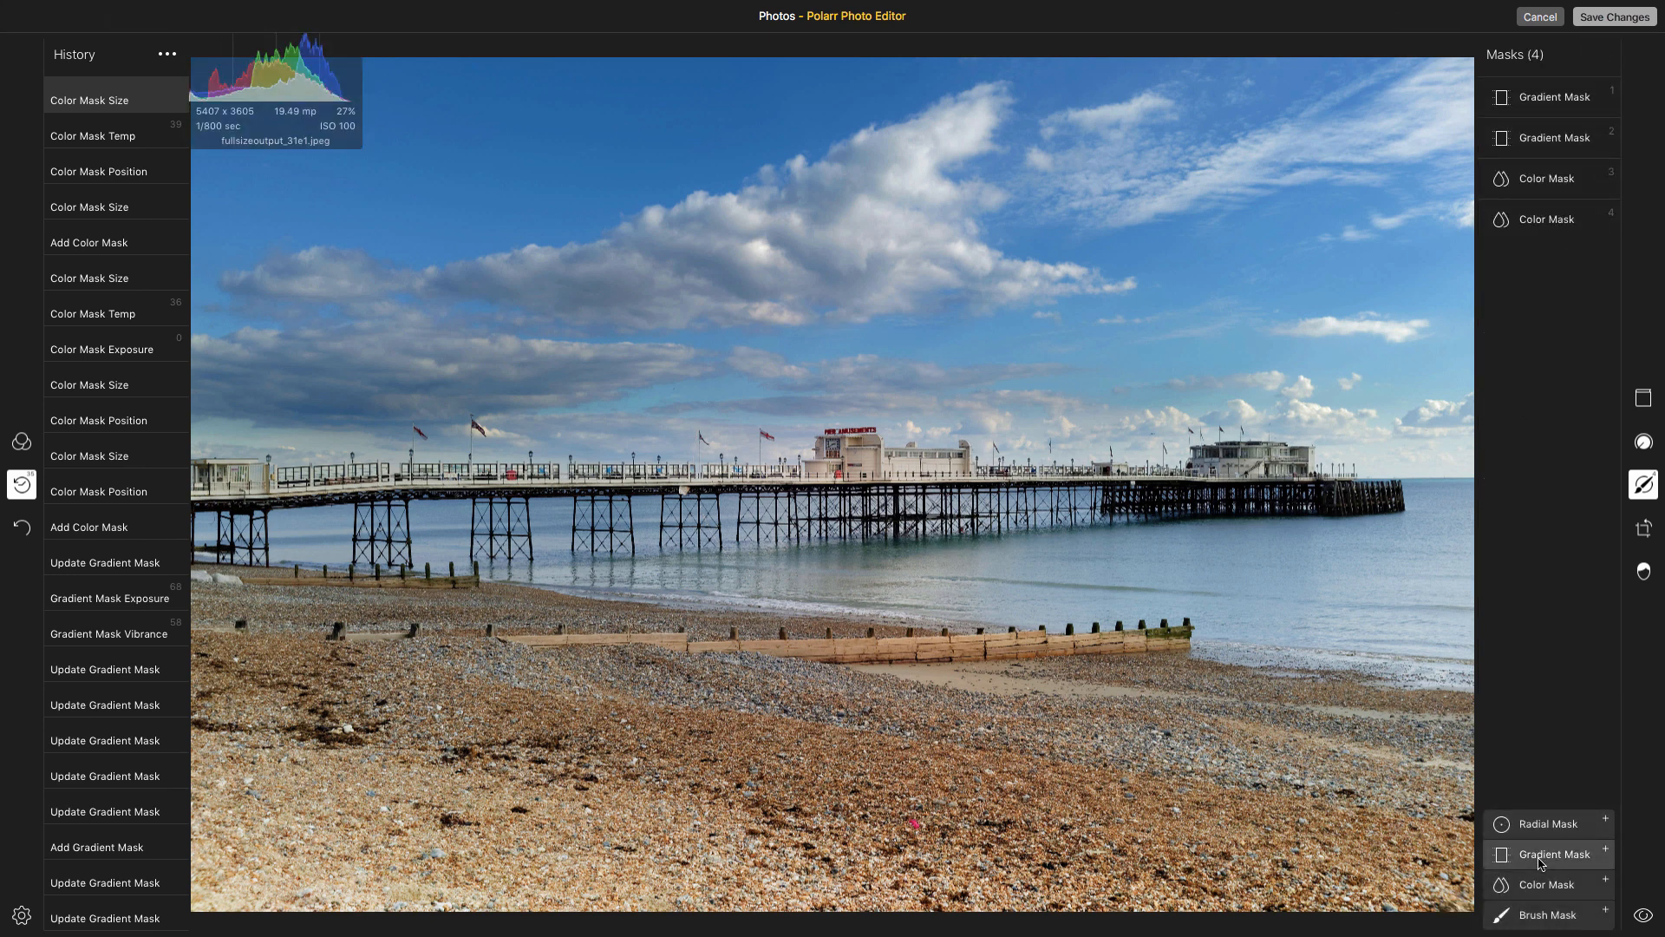
pyautogui.click(1548, 884)
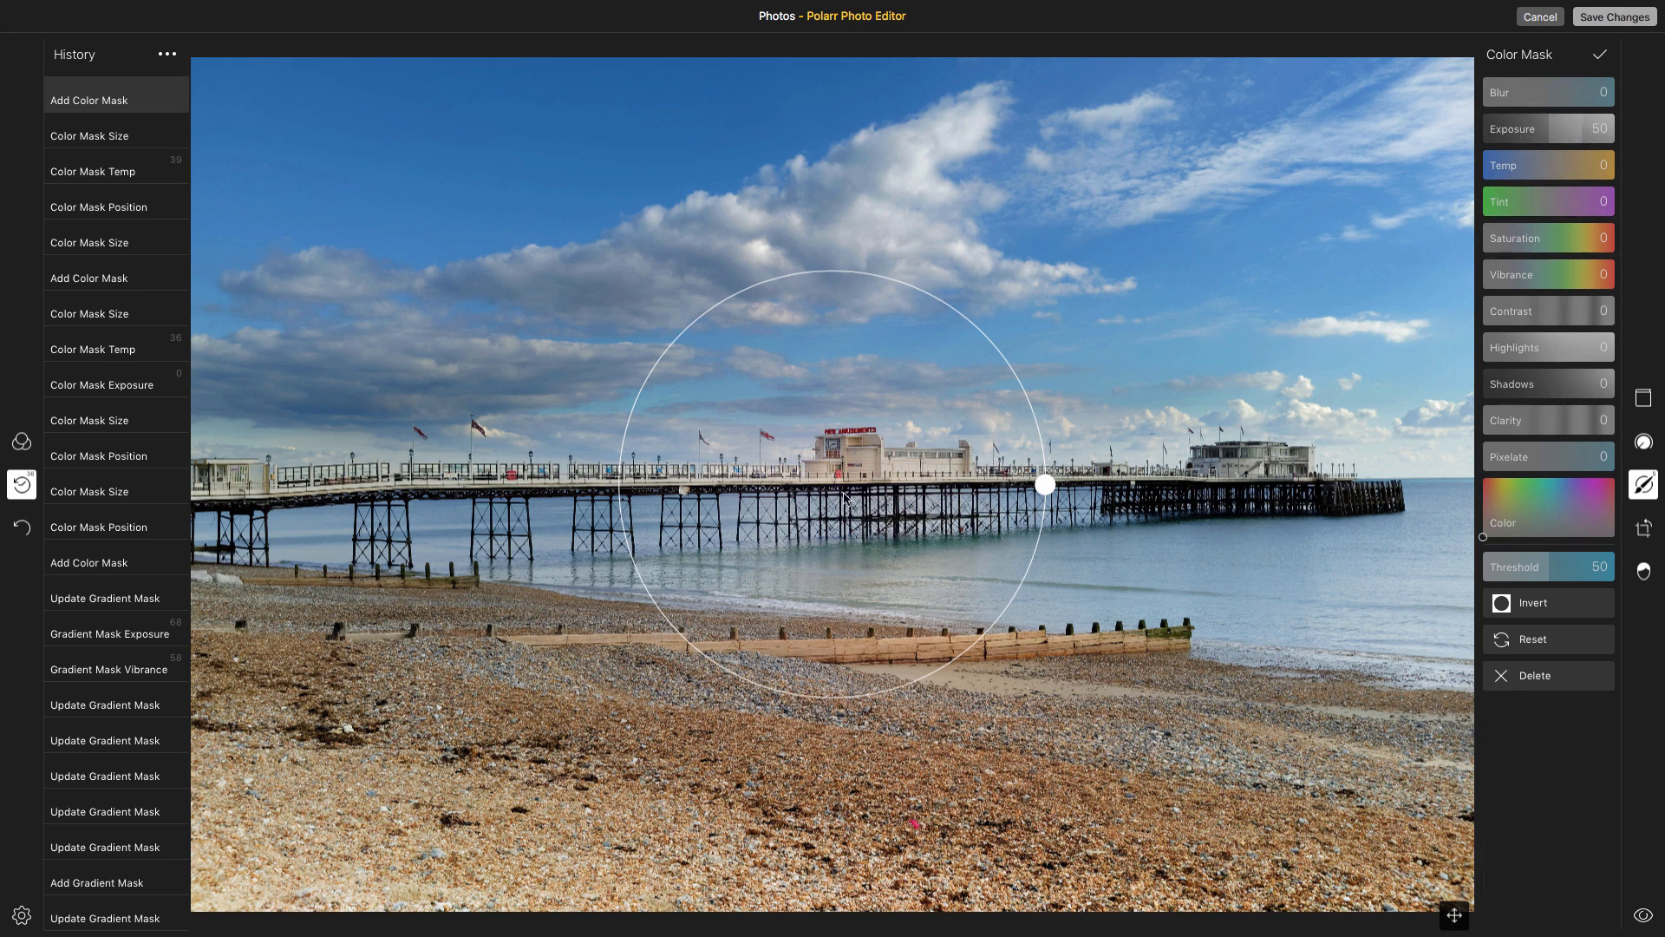
pyautogui.click(1249, 468)
pyautogui.moveTo(1439, 452); pyautogui.dragTo(1264, 471)
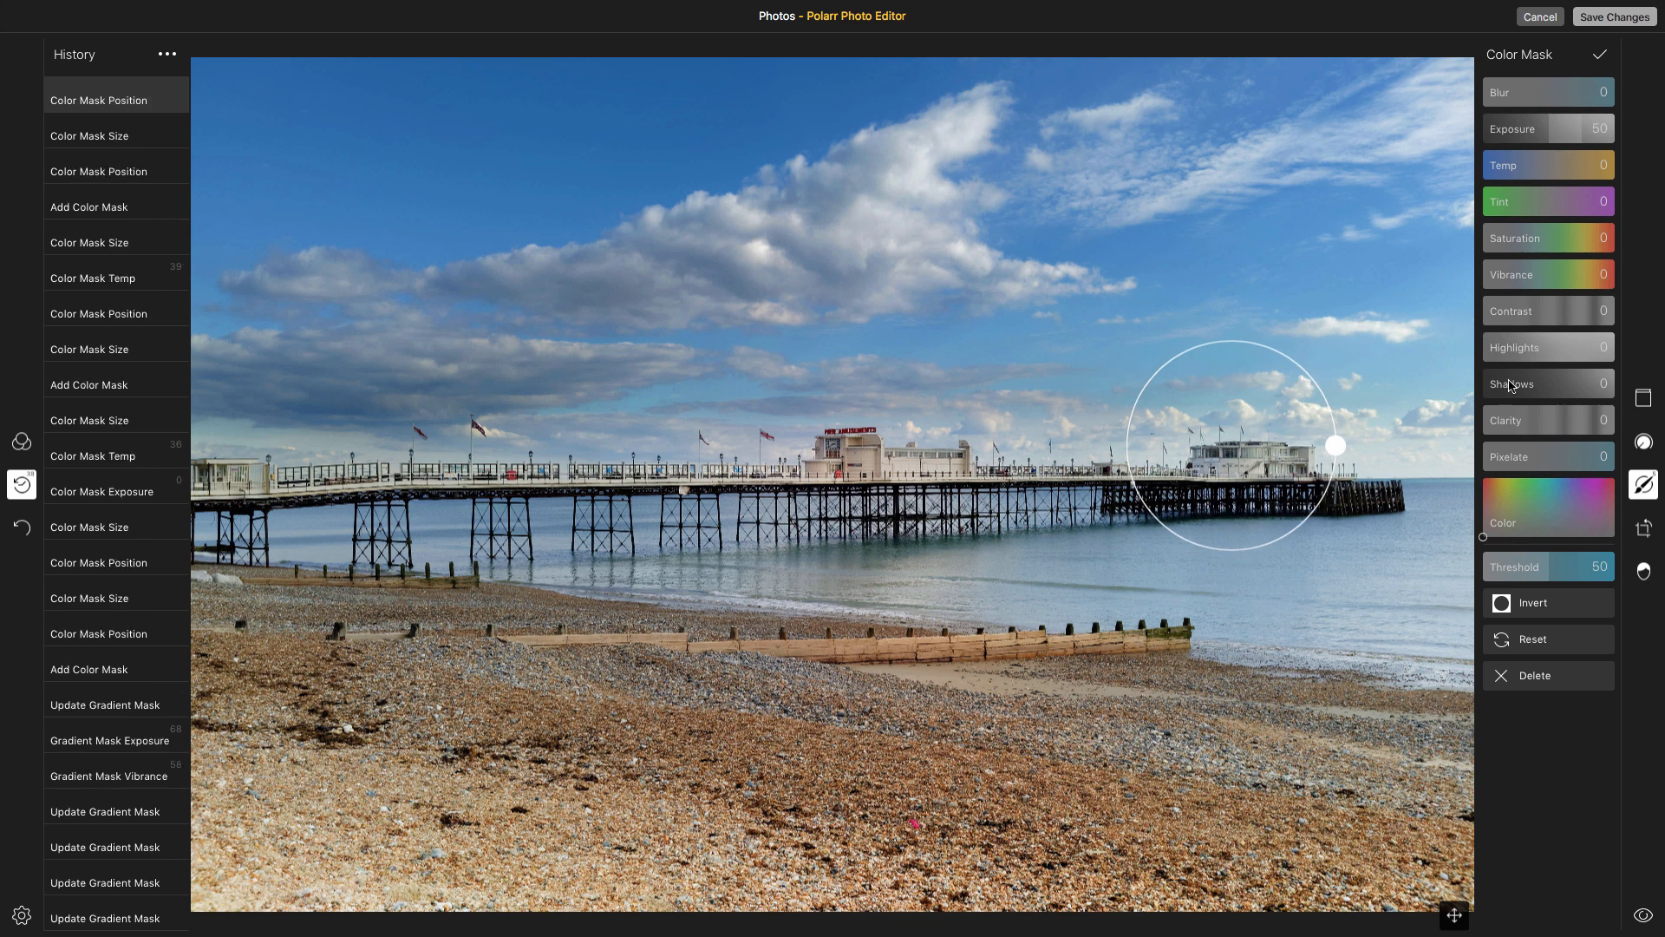
# - Set the pier-end building mask's exposure to 18 and temperature to 69, and apply it
pyautogui.moveTo(1575, 126); pyautogui.dragTo(1567, 130)
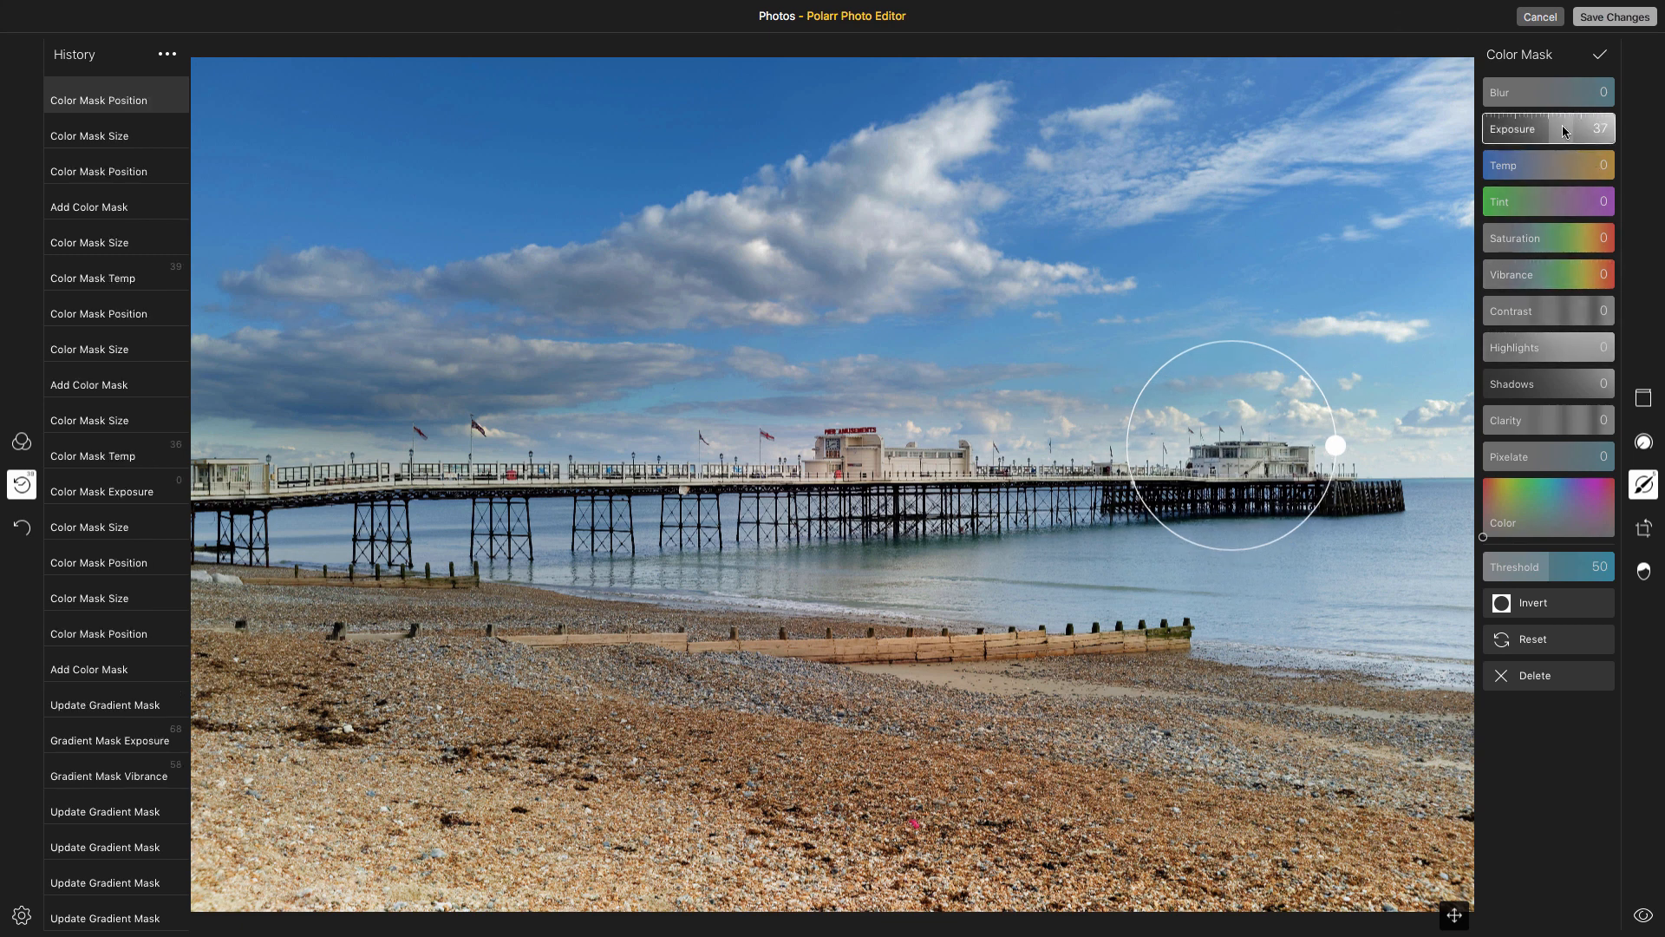
pyautogui.click(1561, 127)
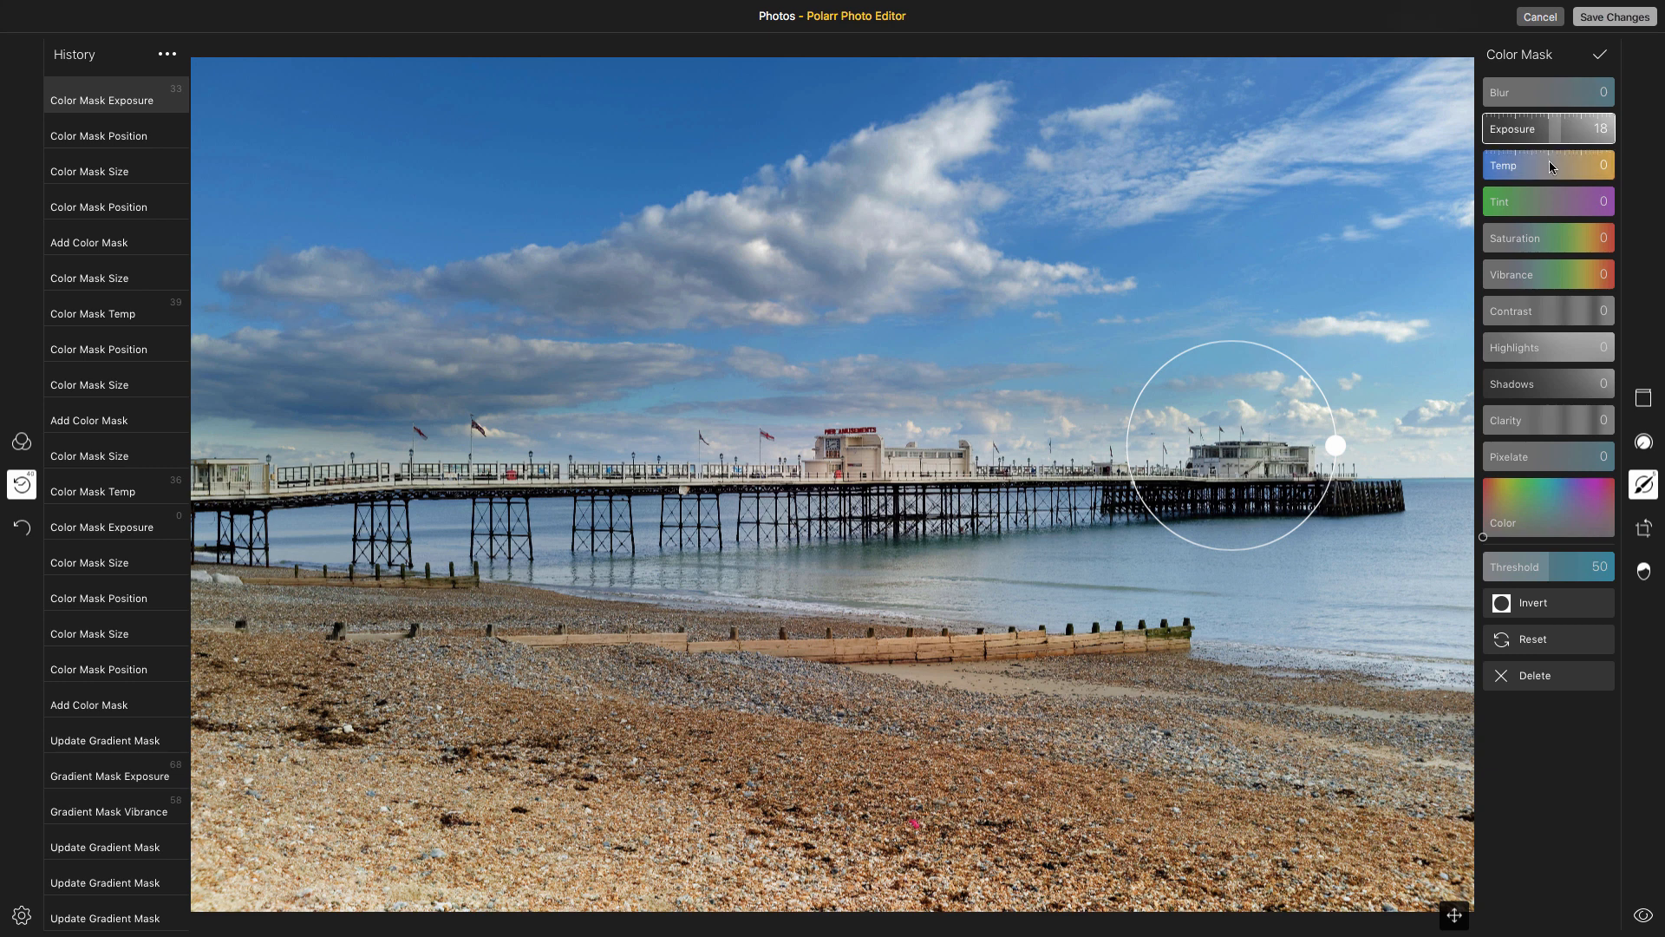
pyautogui.click(1552, 162)
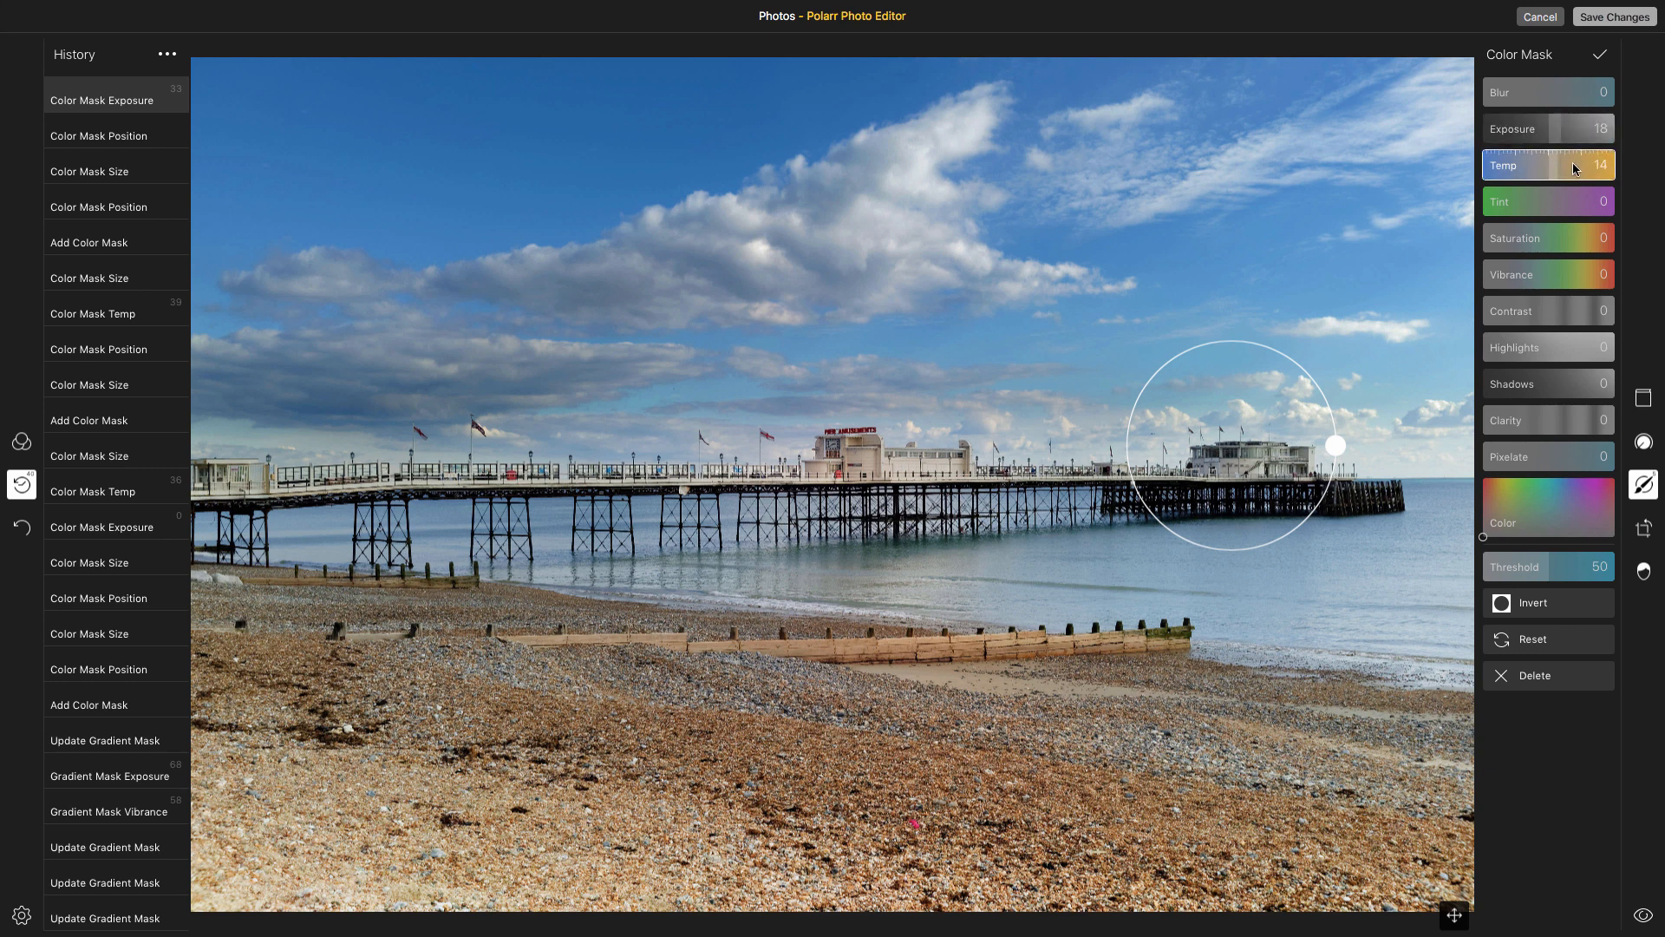
pyautogui.moveTo(1579, 165); pyautogui.dragTo(1608, 166)
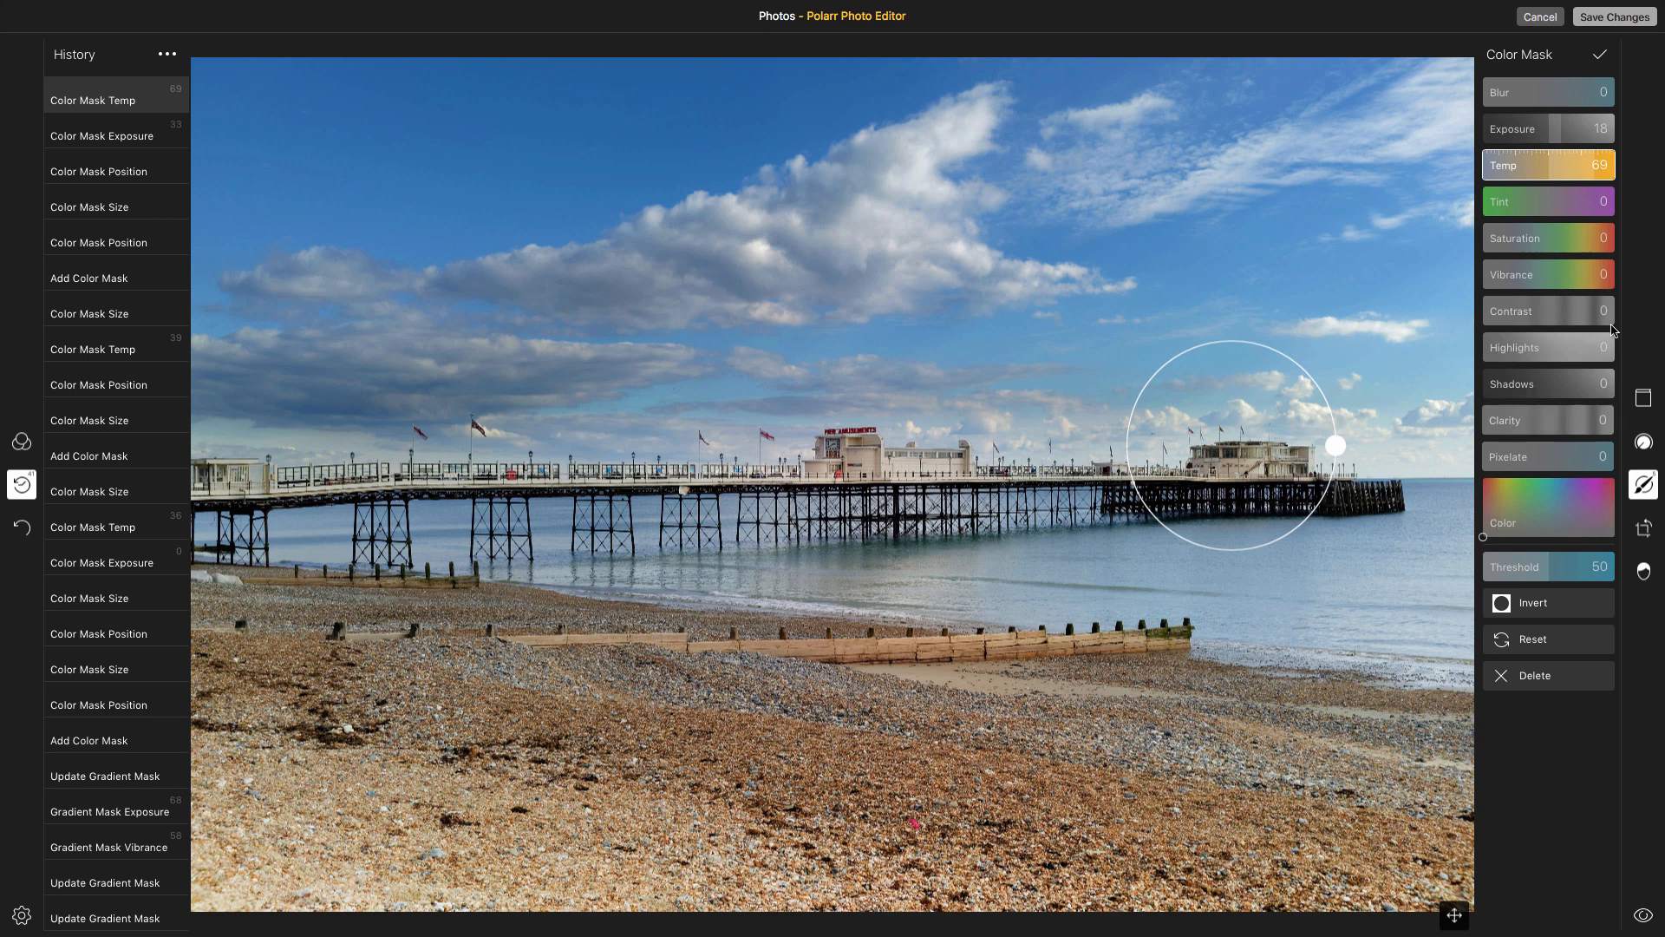
pyautogui.click(1600, 54)
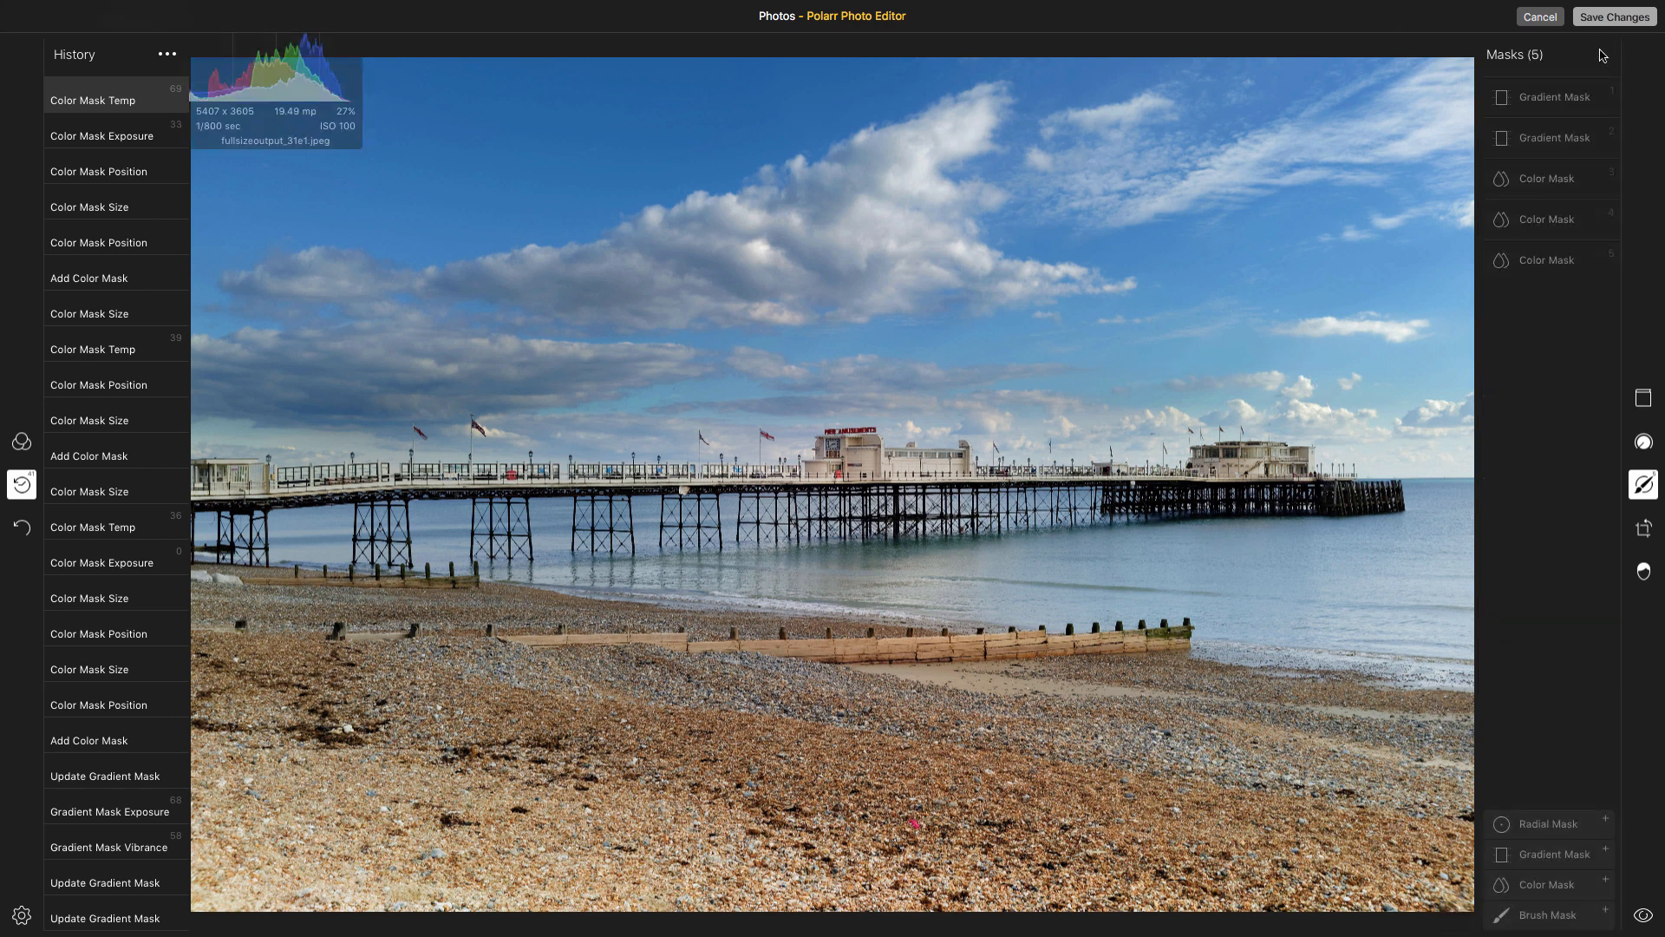
# - Compare the photo with all five masks against the original
pyautogui.click(1141, 452)
pyautogui.click(1141, 452)
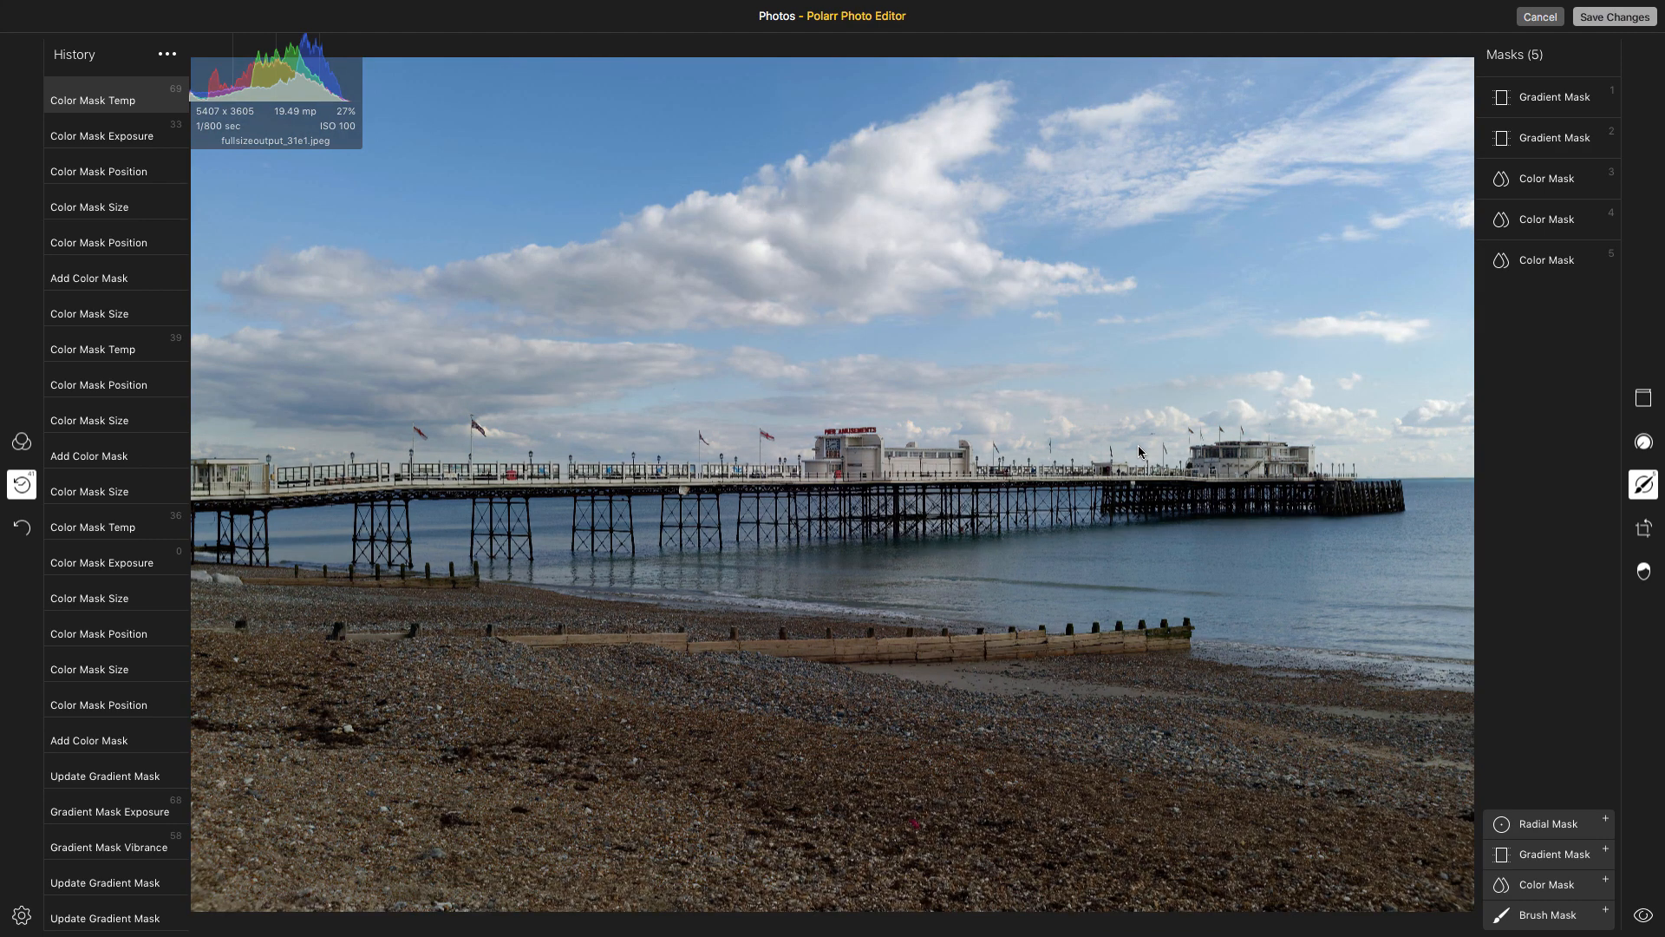
pyautogui.click(1142, 452)
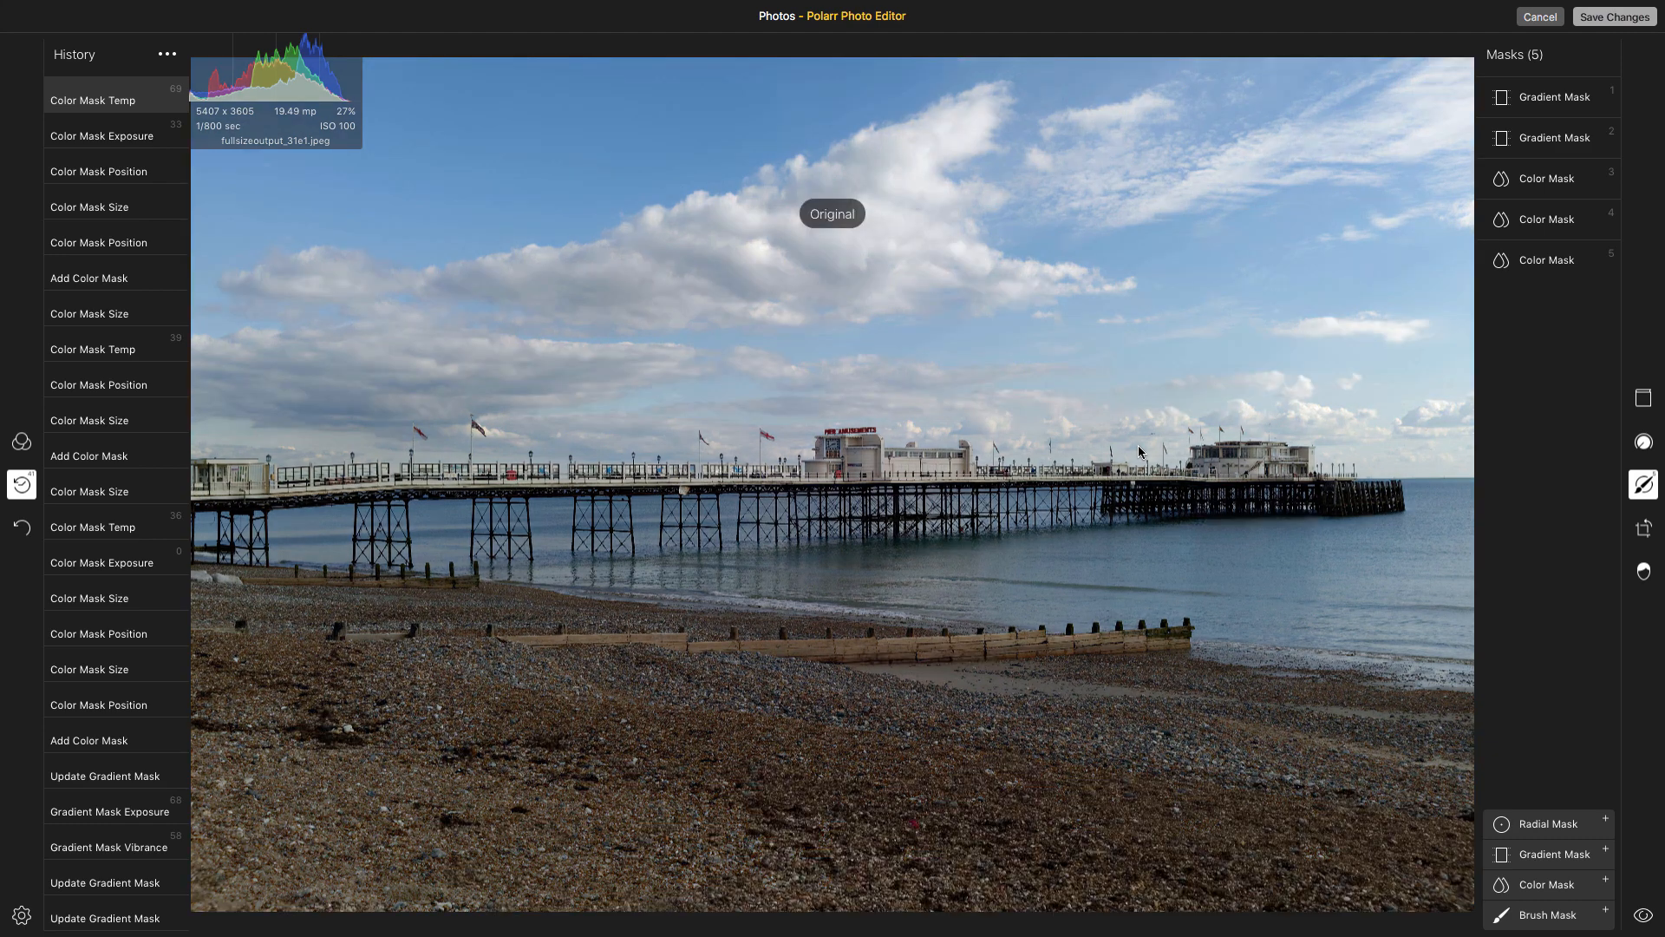
pyautogui.click(1140, 452)
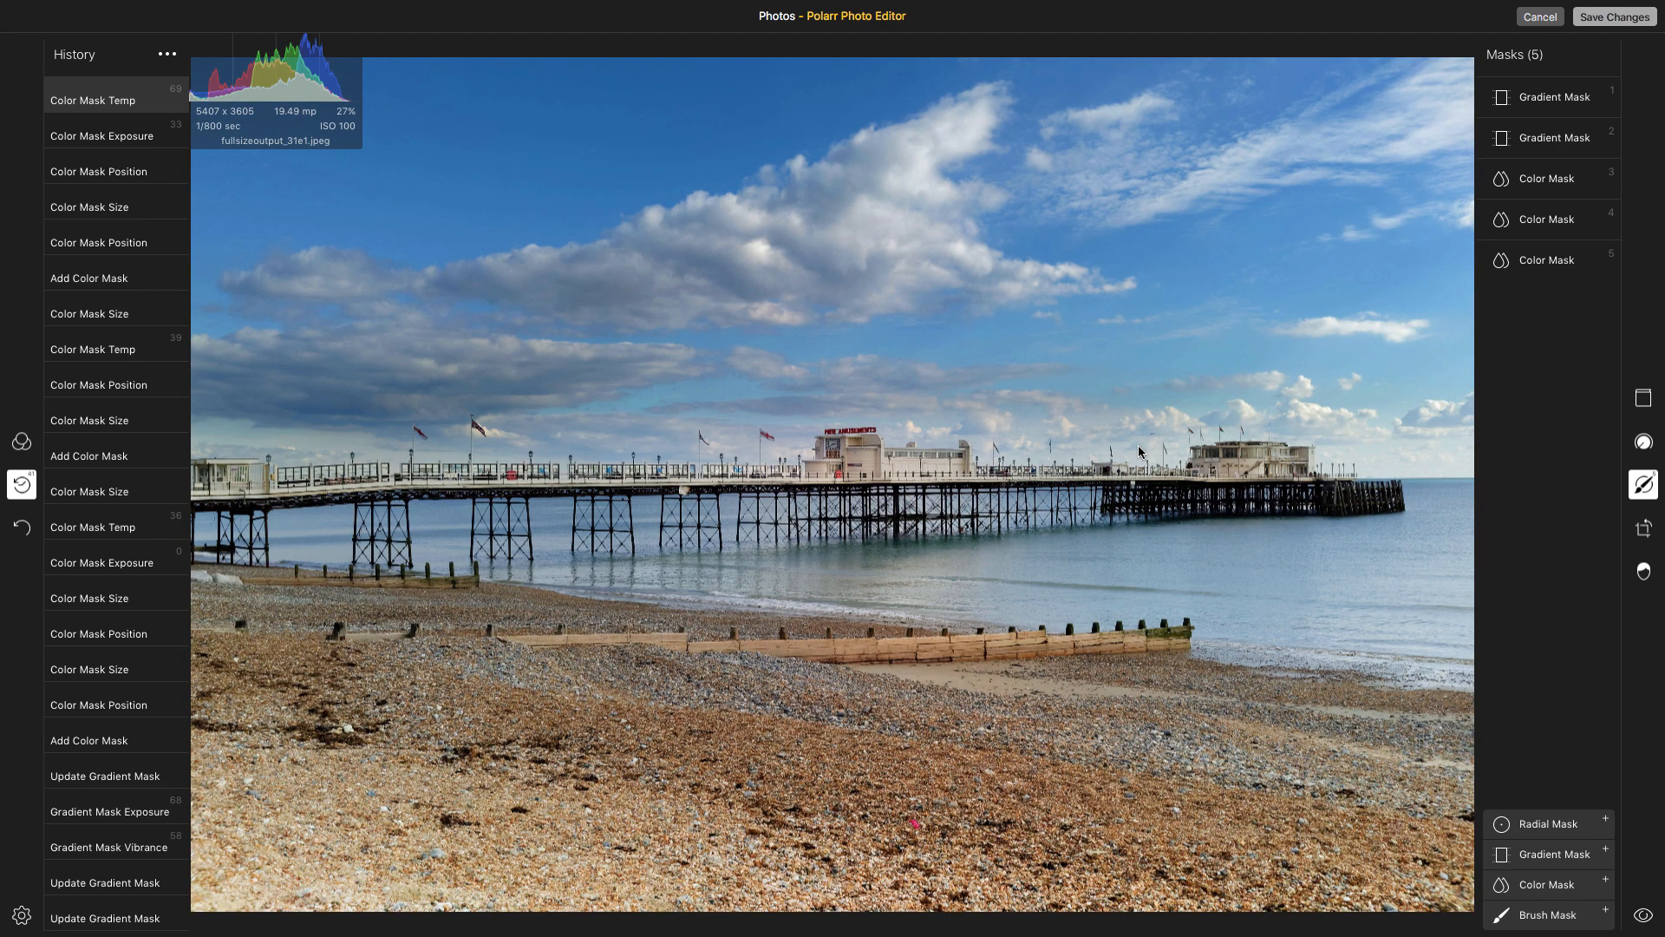
# - Reopen the sky gradient mask, lower its upper edge to the main building's roofline, and set exposure to -42 and temperature to 14
pyautogui.click(1551, 100)
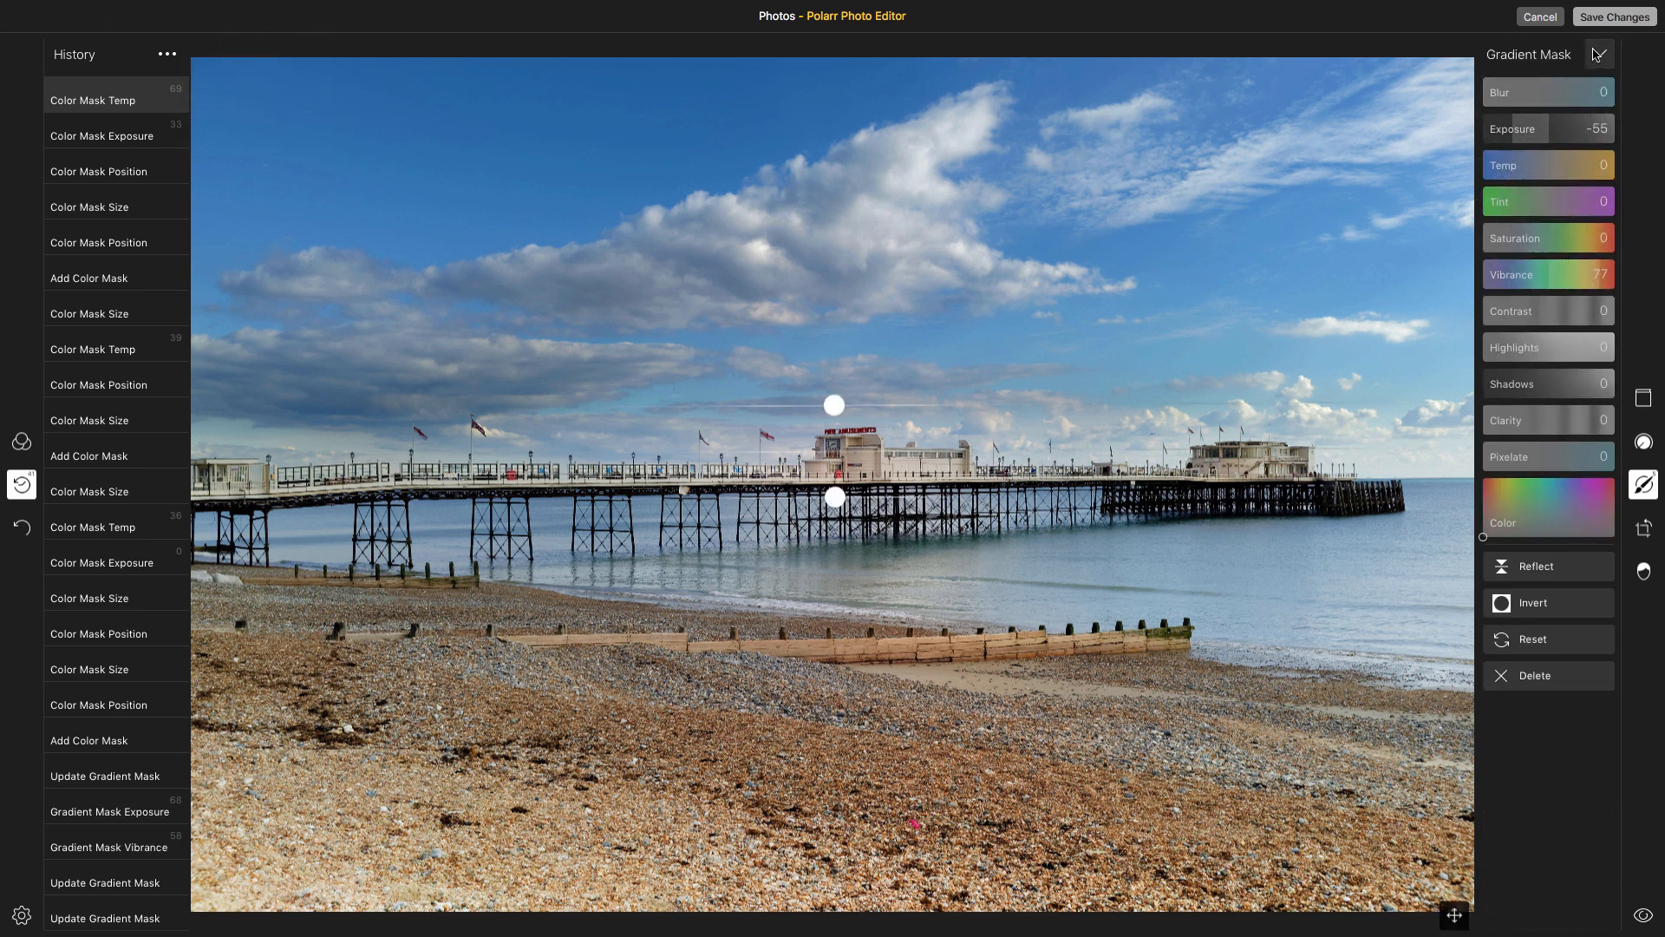
pyautogui.moveTo(837, 411); pyautogui.dragTo(834, 438)
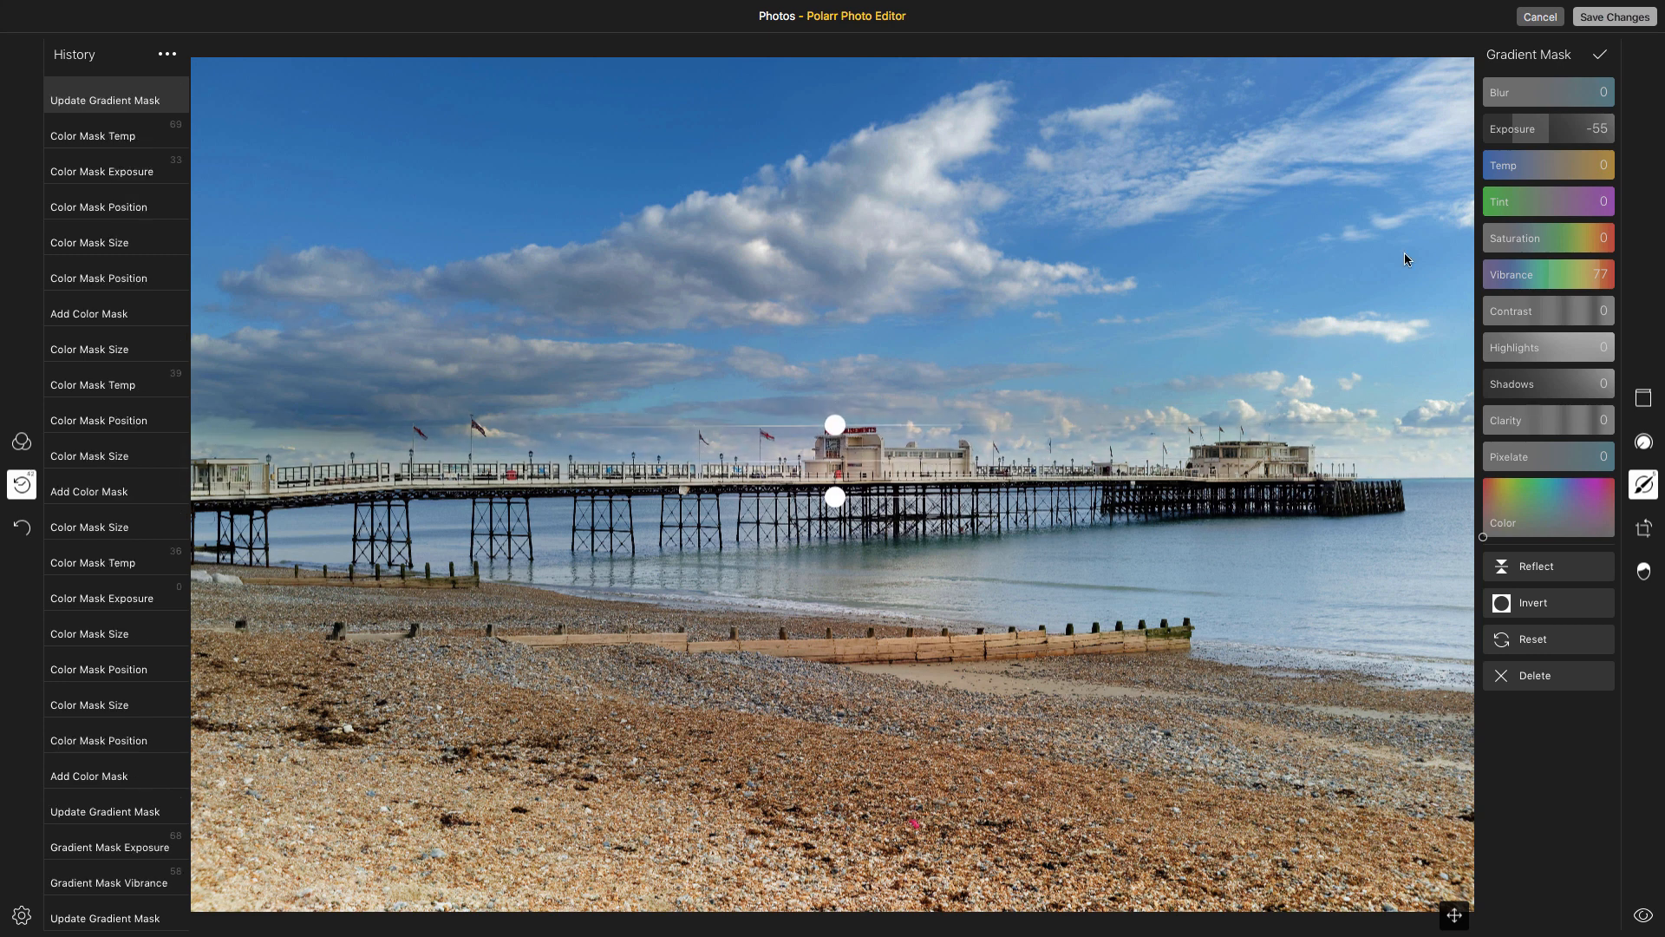
pyautogui.moveTo(1516, 138); pyautogui.dragTo(1578, 172)
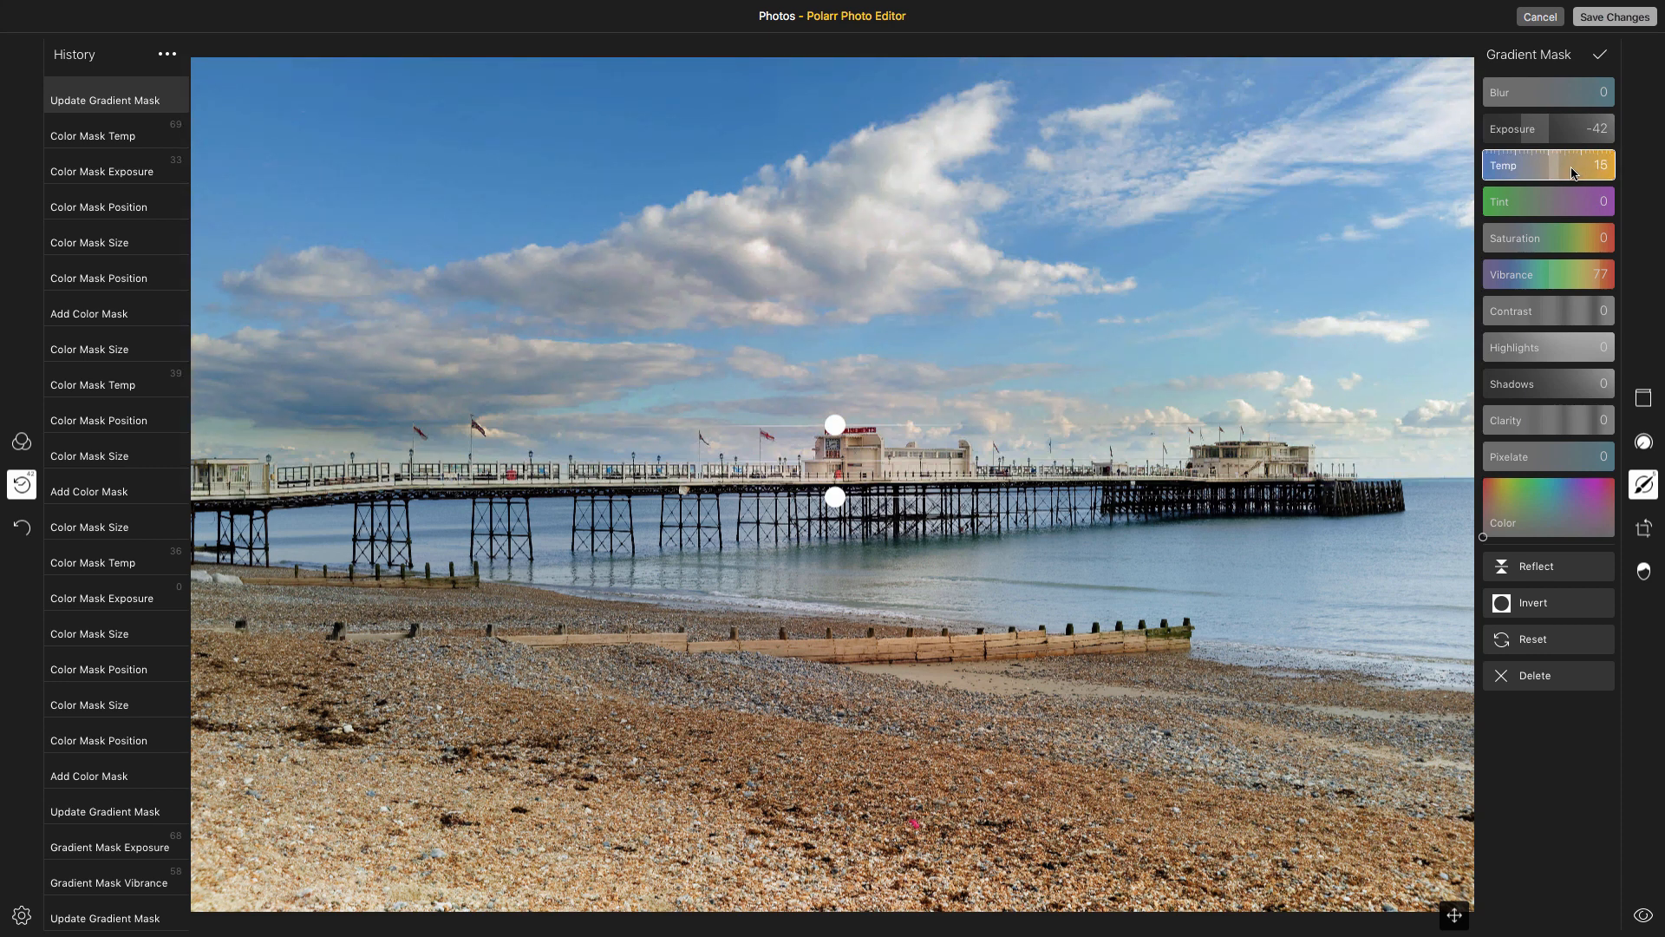
pyautogui.moveTo(1573, 174); pyautogui.dragTo(1573, 172)
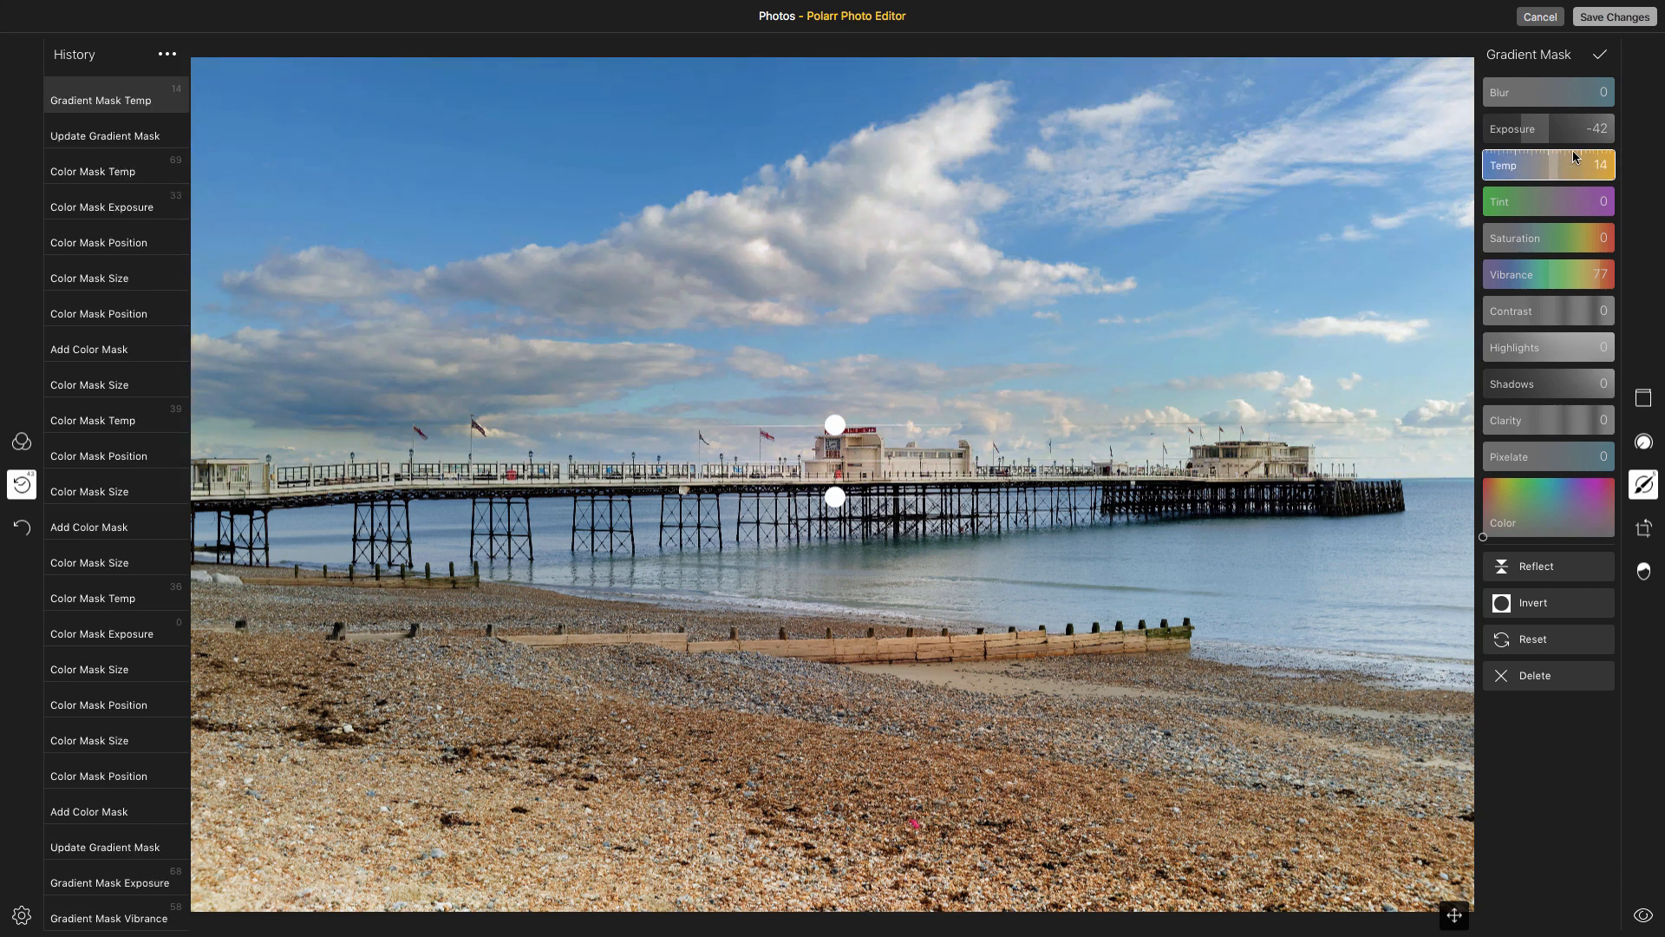
# - Set the sky gradient mask's vibrance to 87, saturation to 6 and temperature to 11, and apply it
pyautogui.moveTo(1602, 280); pyautogui.dragTo(1574, 248)
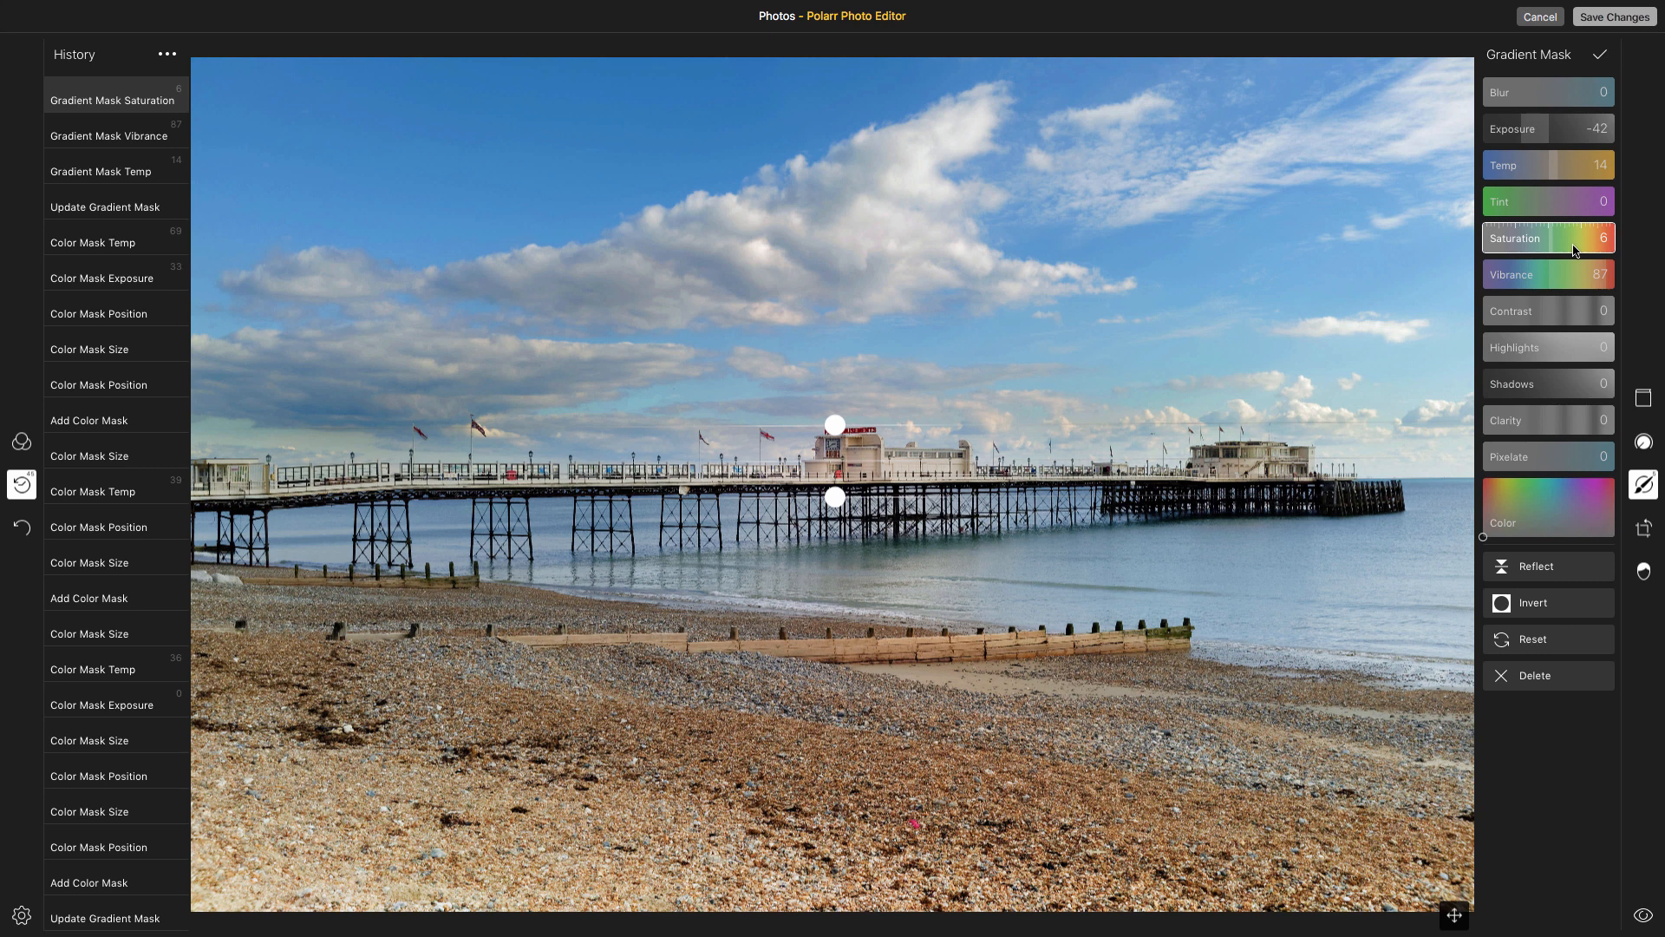
pyautogui.moveTo(1561, 169); pyautogui.dragTo(1554, 170)
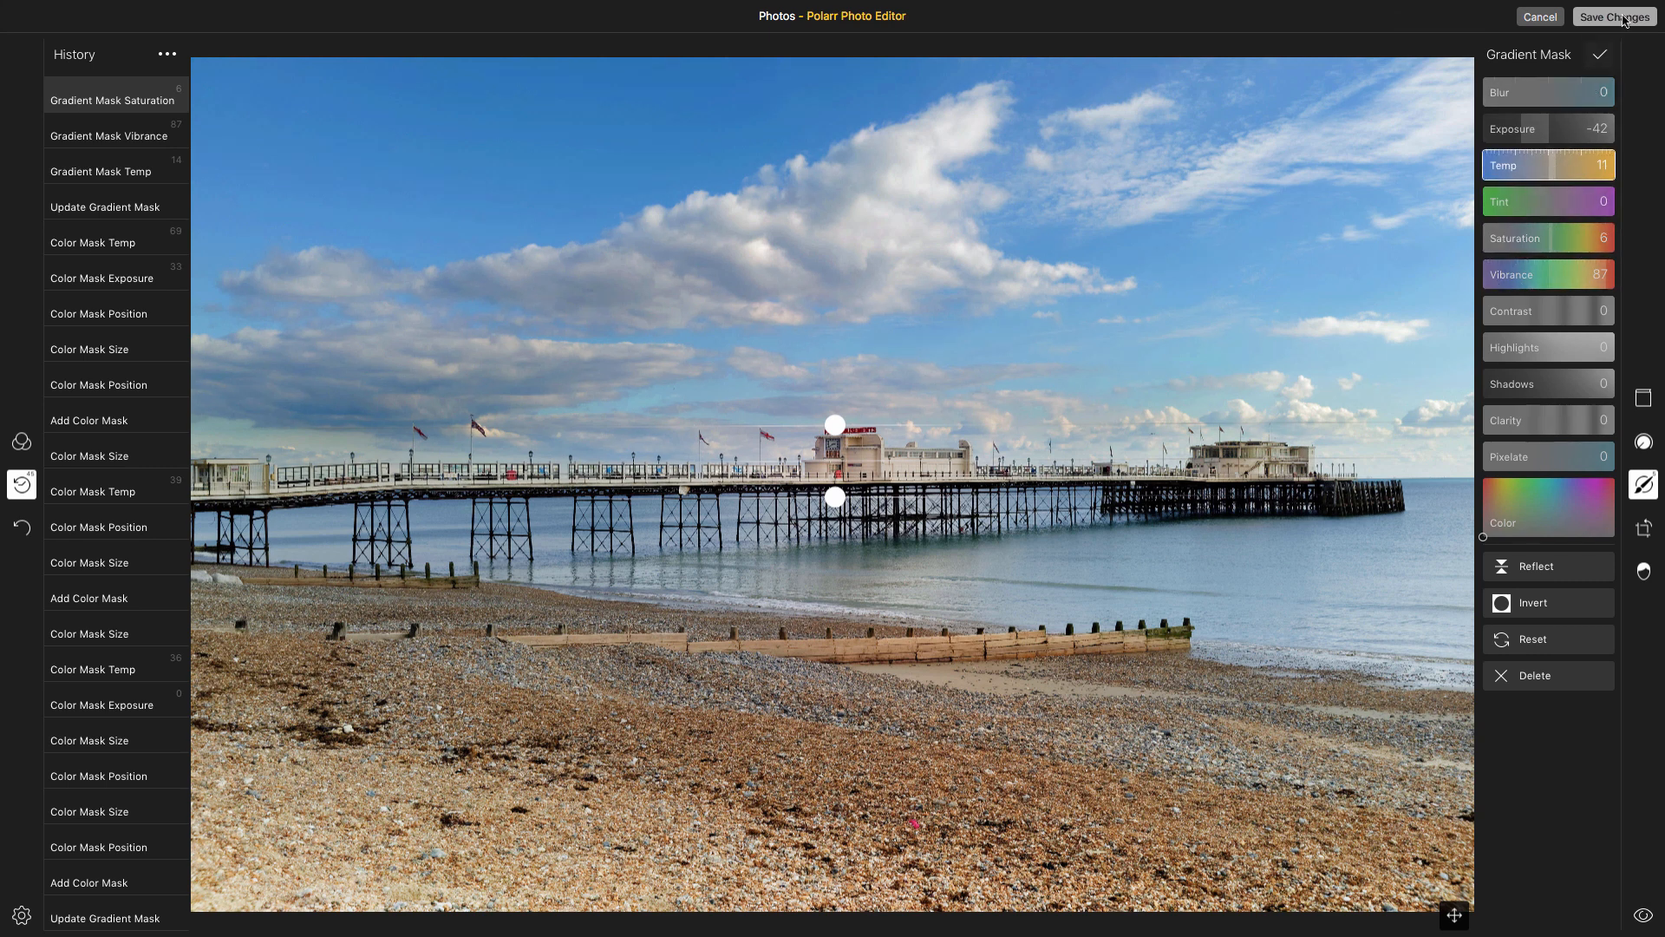
pyautogui.click(1600, 55)
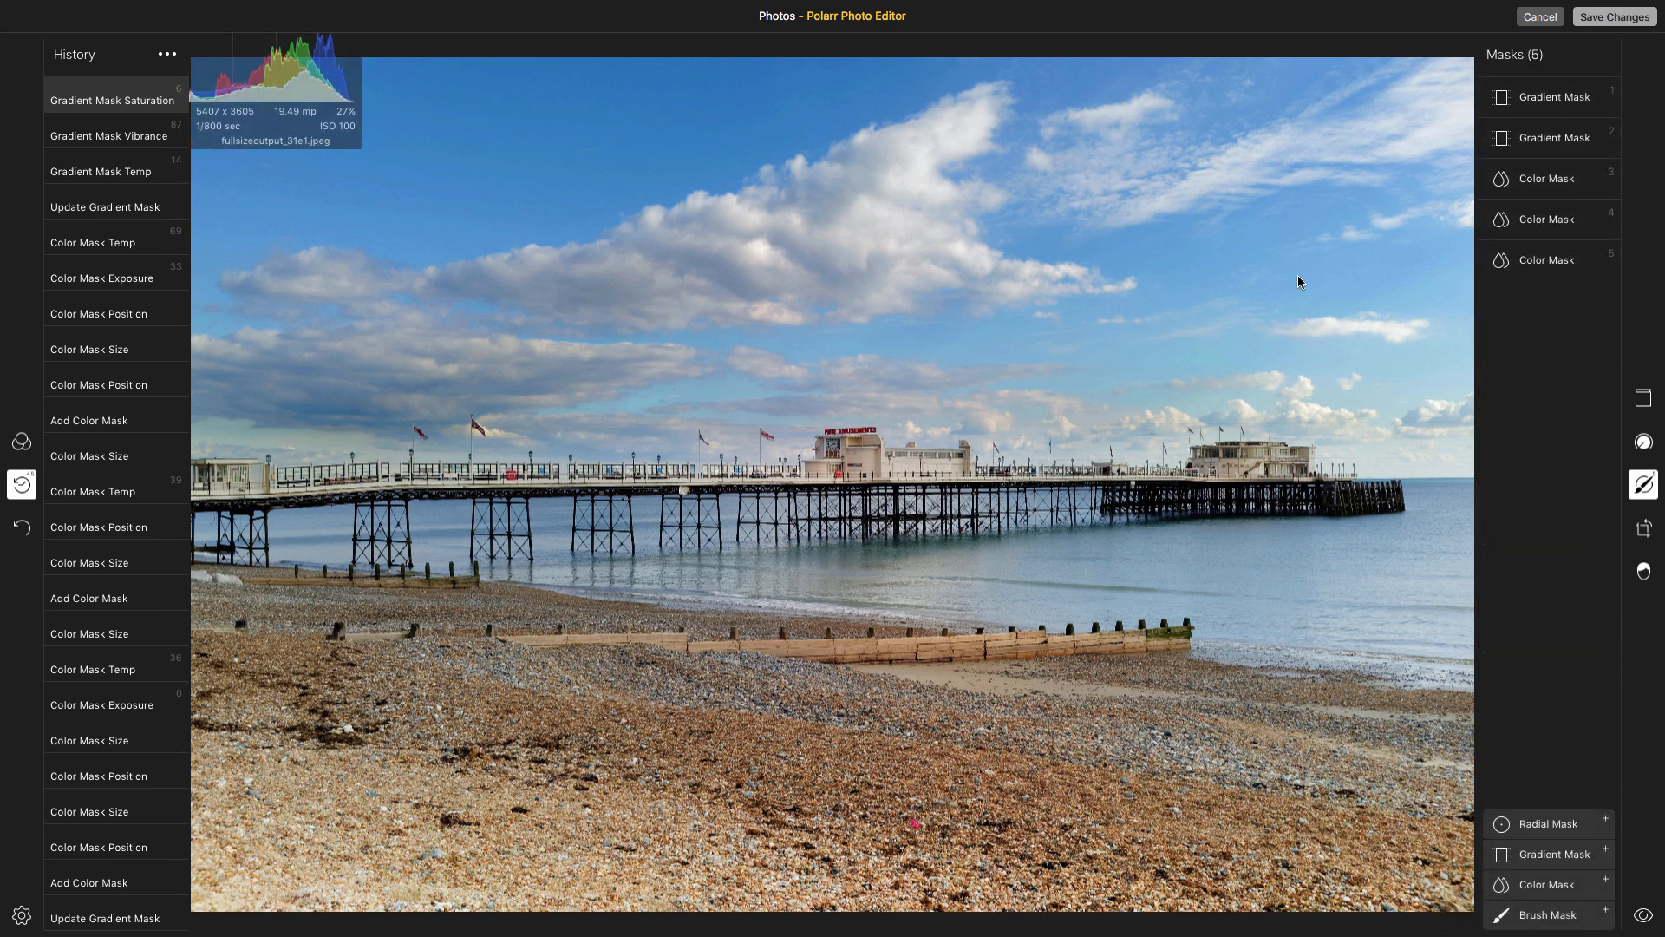
# - Compare the finished edit with the original photo and save the changes back to Photos
pyautogui.press('space')
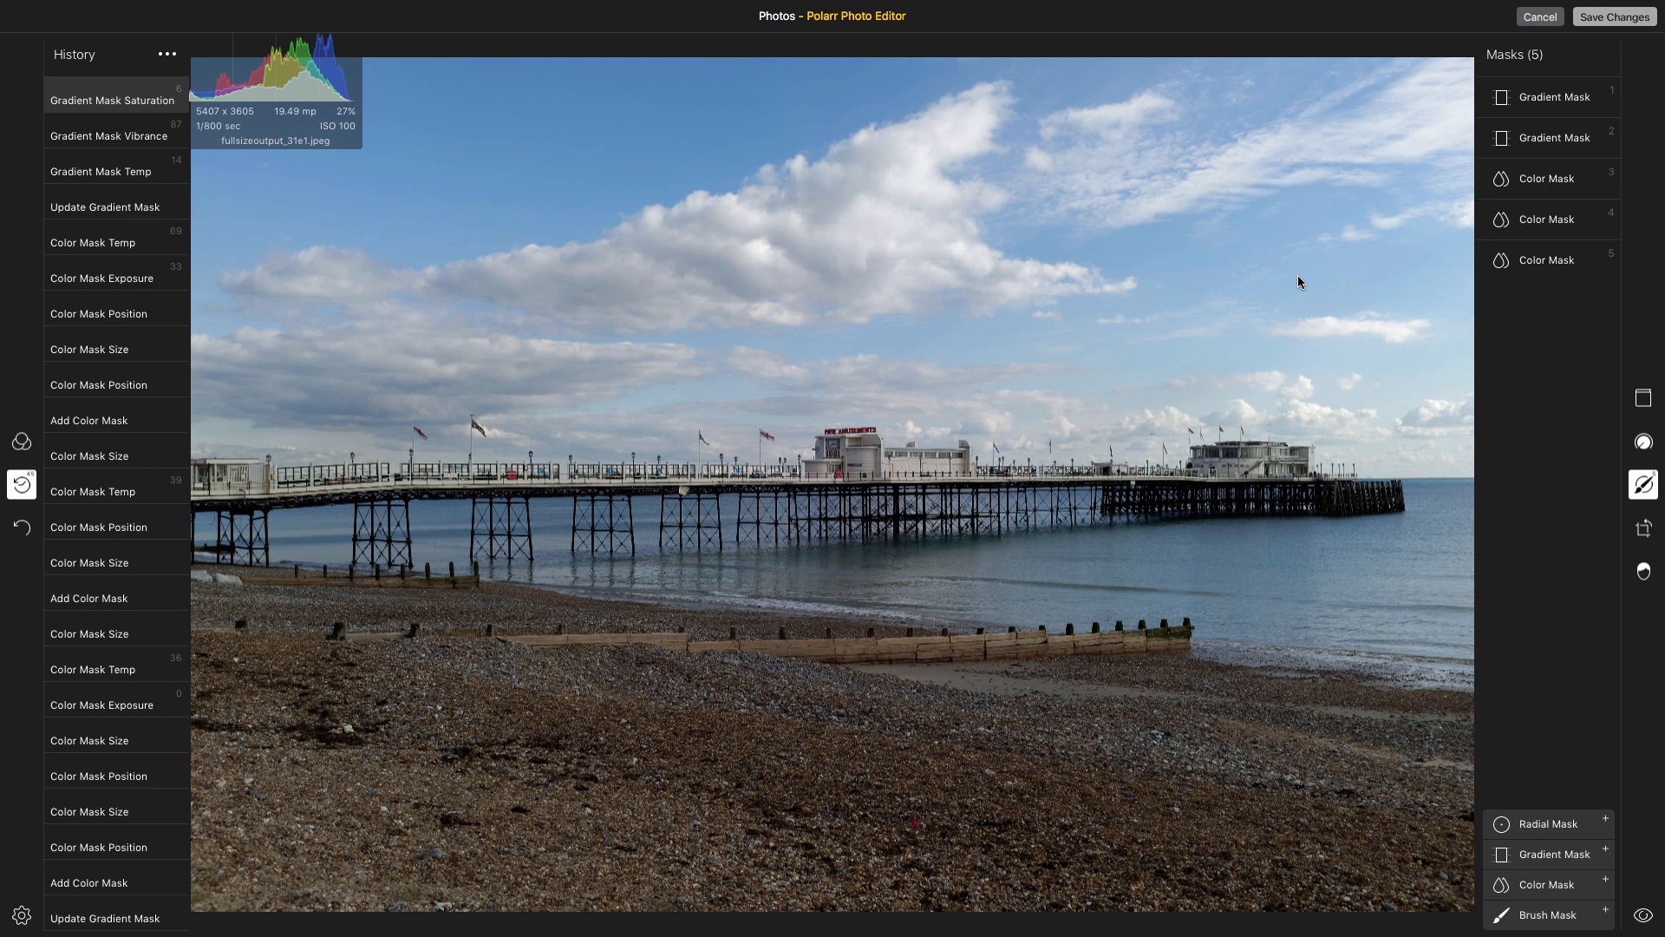
pyautogui.press('space')
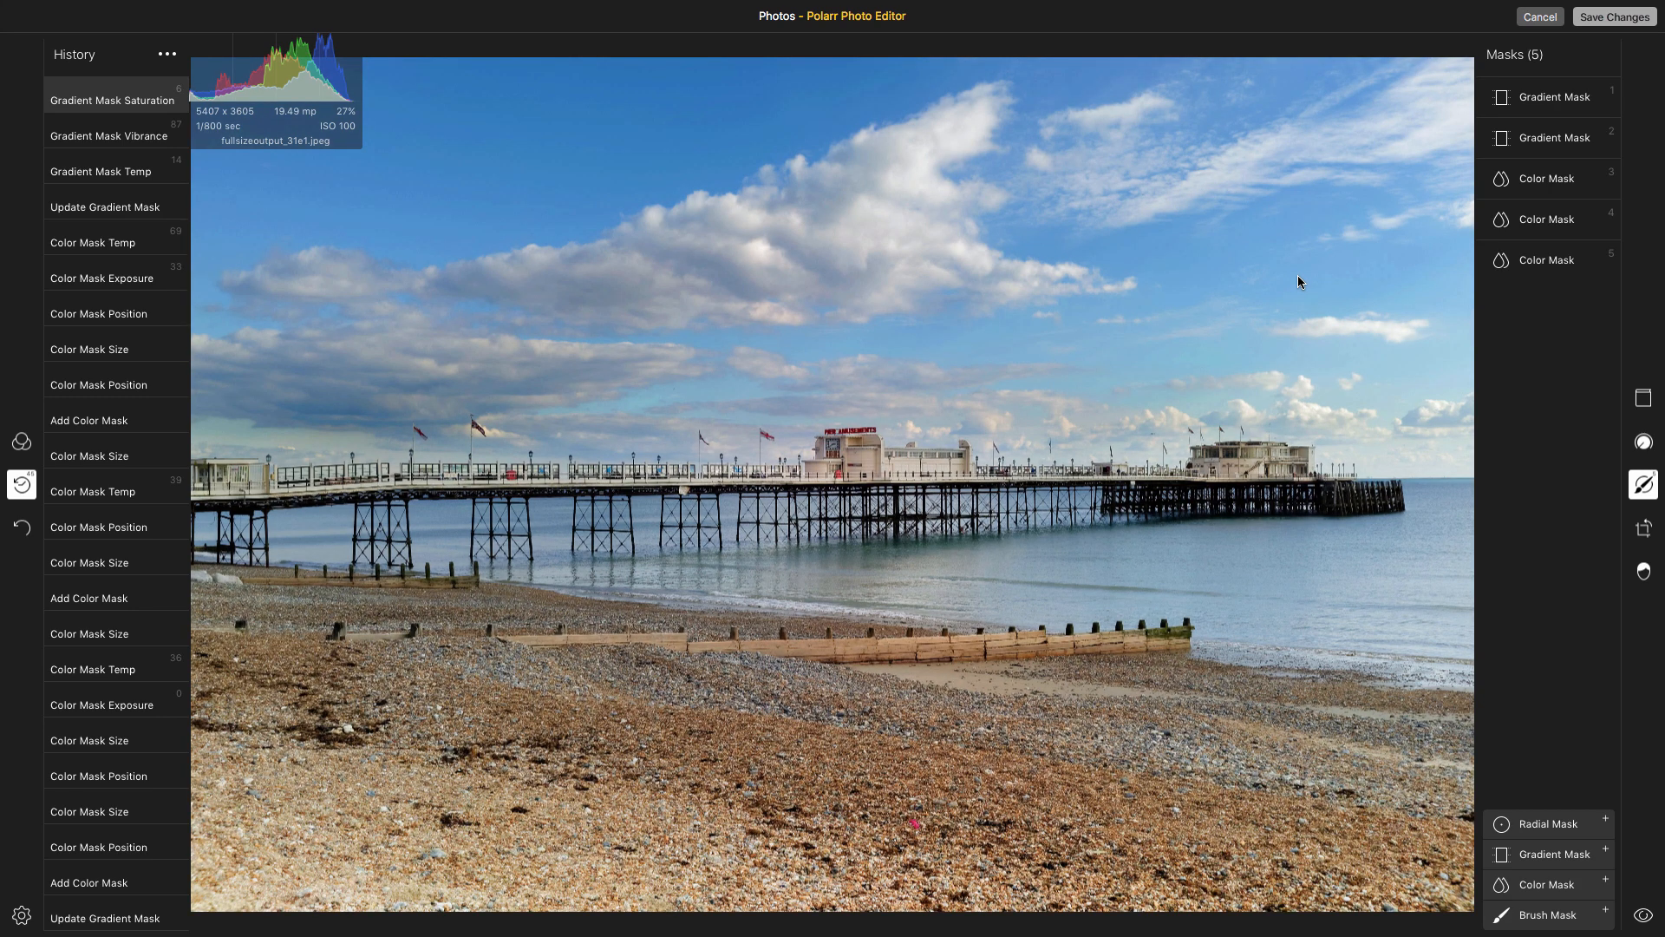
pyautogui.click(1626, 16)
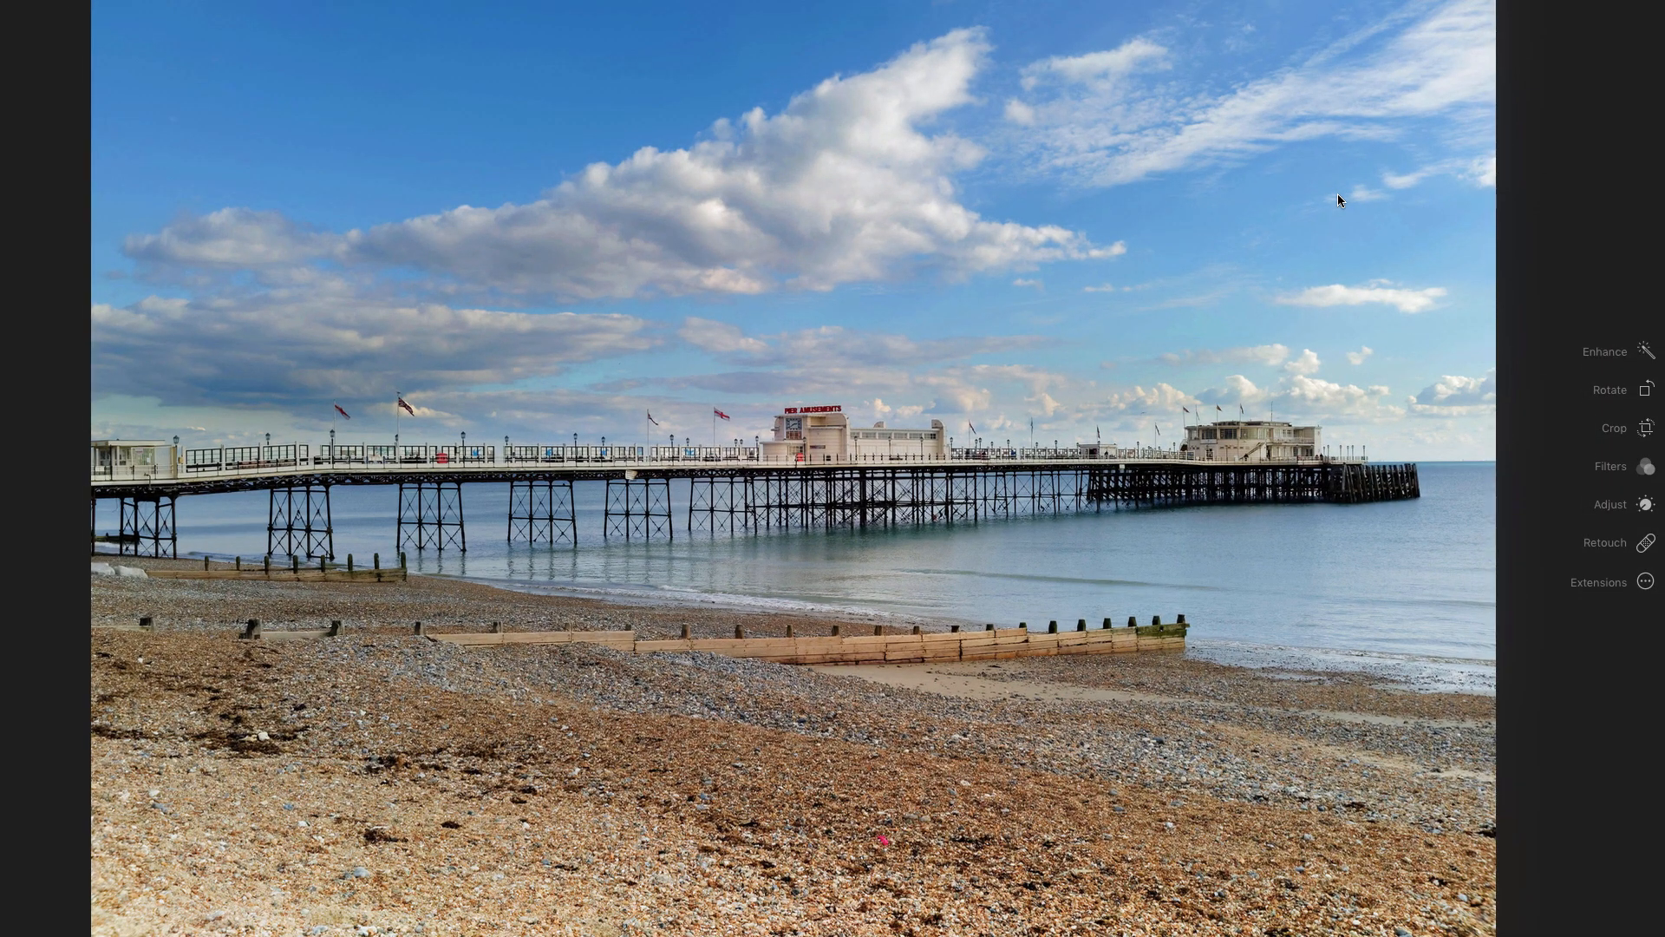
# - Reopen the saved photo in the Polarr Photo Editor extension, review its history and masks, and save the changes again
pyautogui.click(1647, 583)
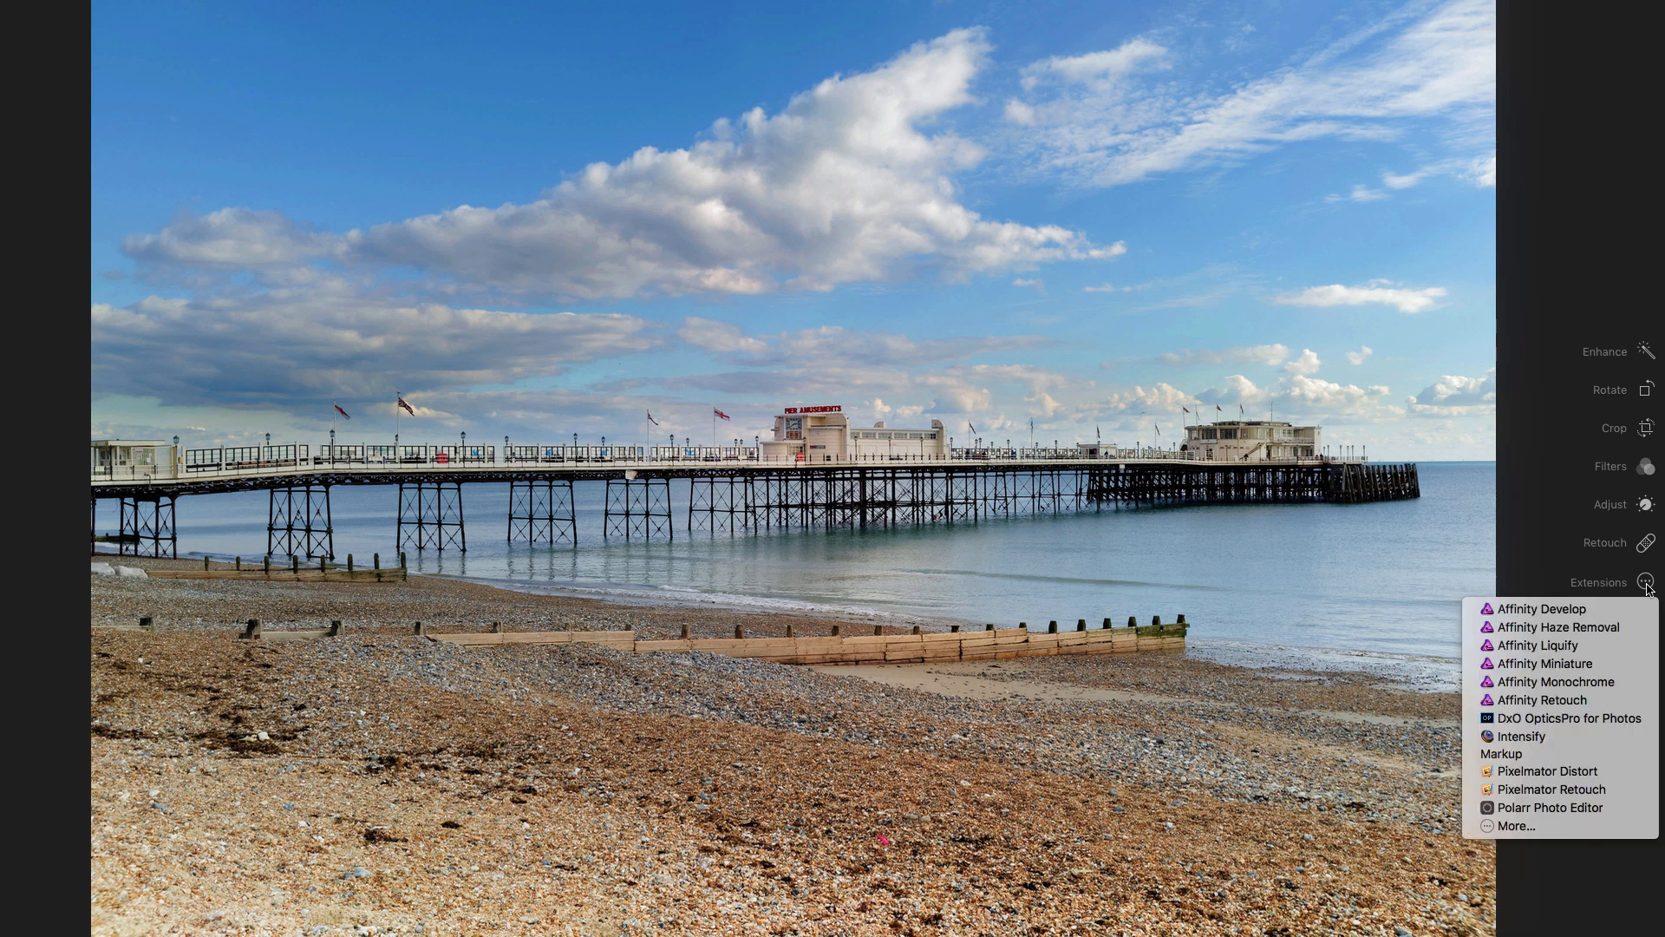
pyautogui.click(1553, 809)
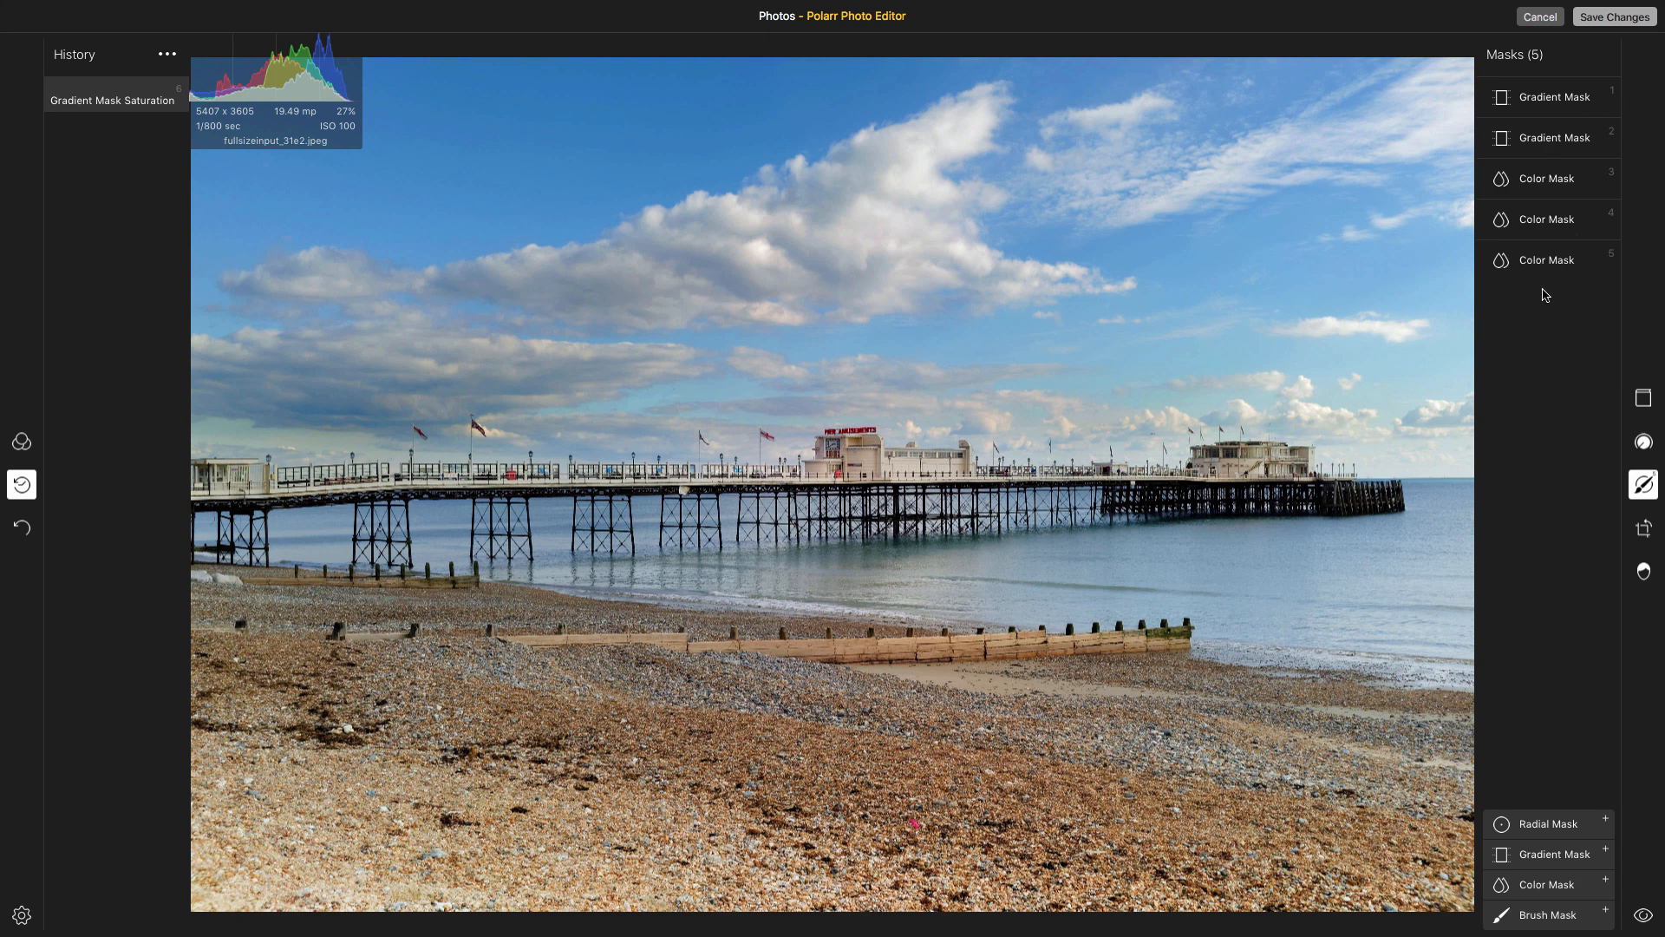
pyautogui.click(1609, 19)
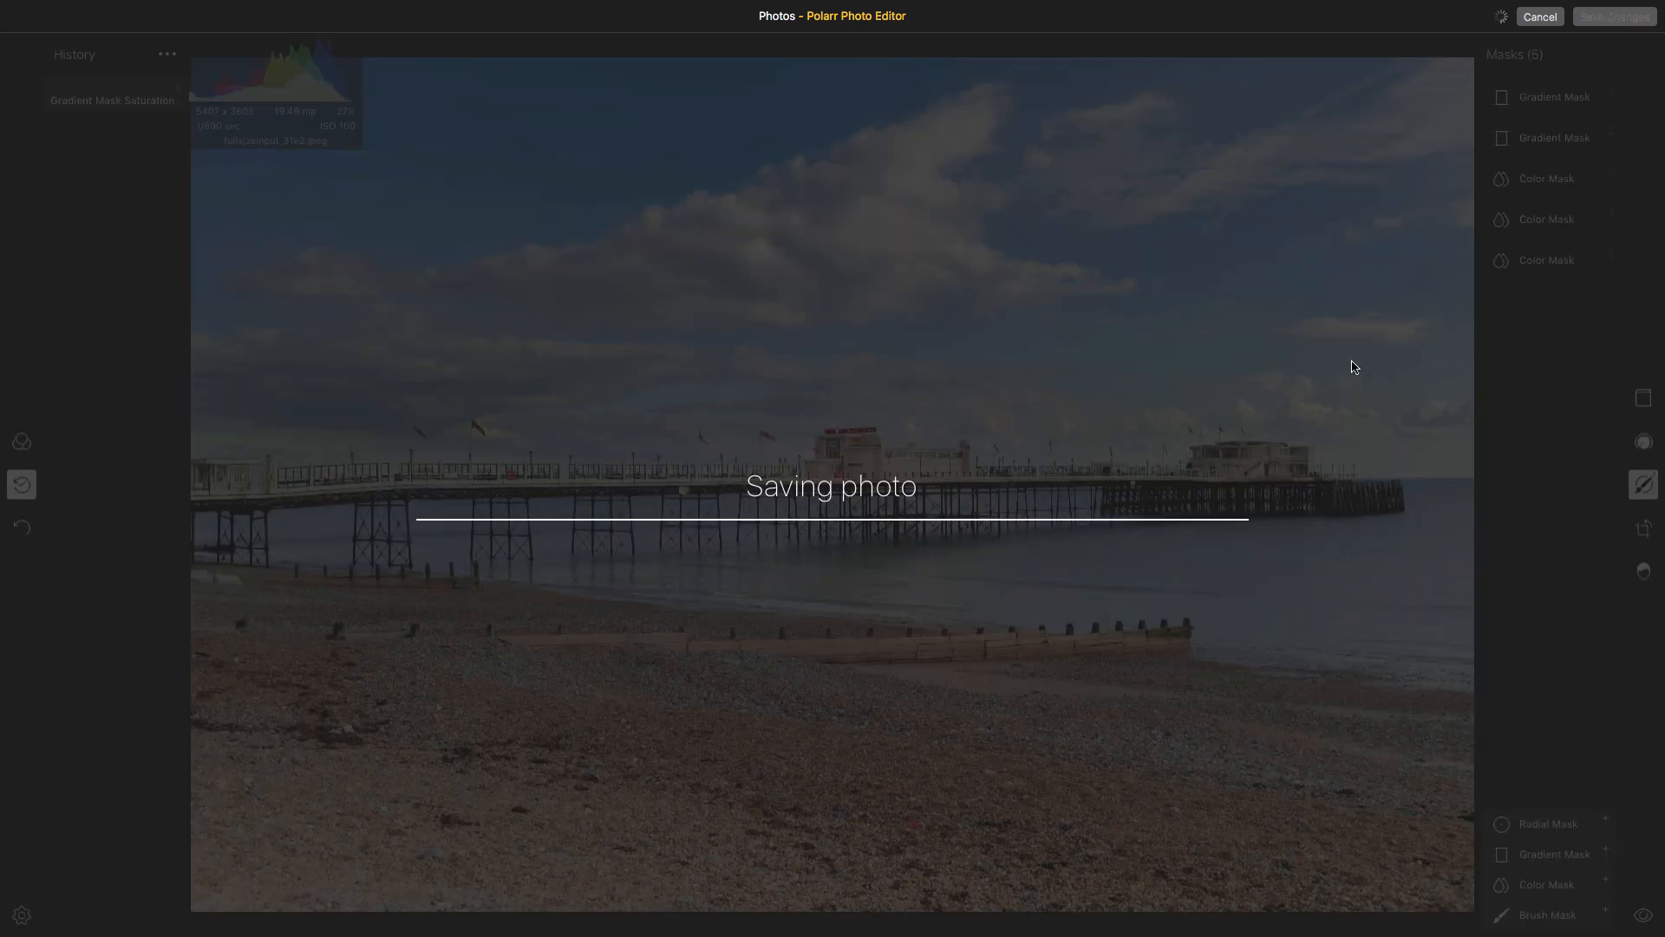